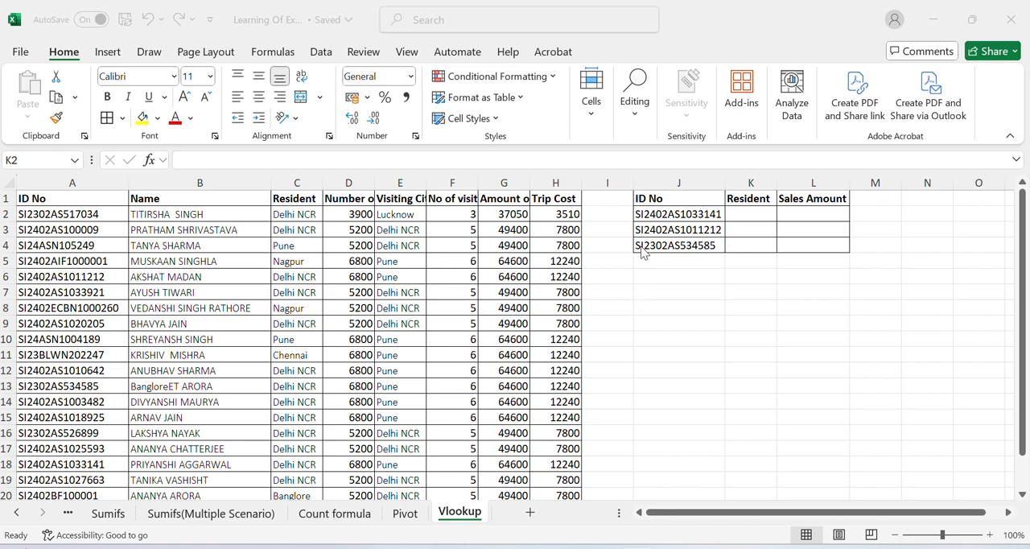
Examine the ID No entries in column A of the source table against the IDs listed in column J.
click(680, 232)
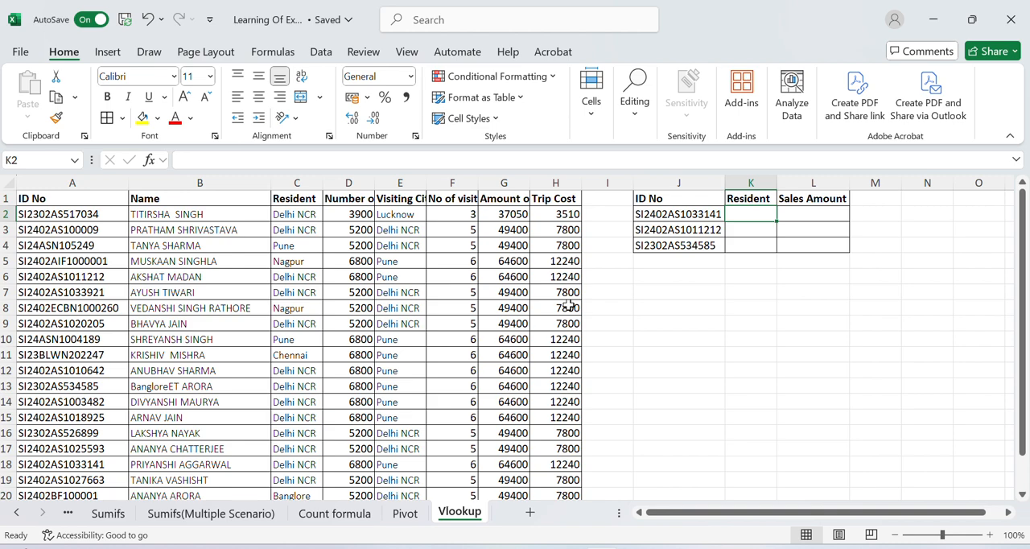
key(Left)
key(Left)
key(Left)
key(Left)
key(Left)
key(Left)
key(Left)
key(Left)
key(Left)
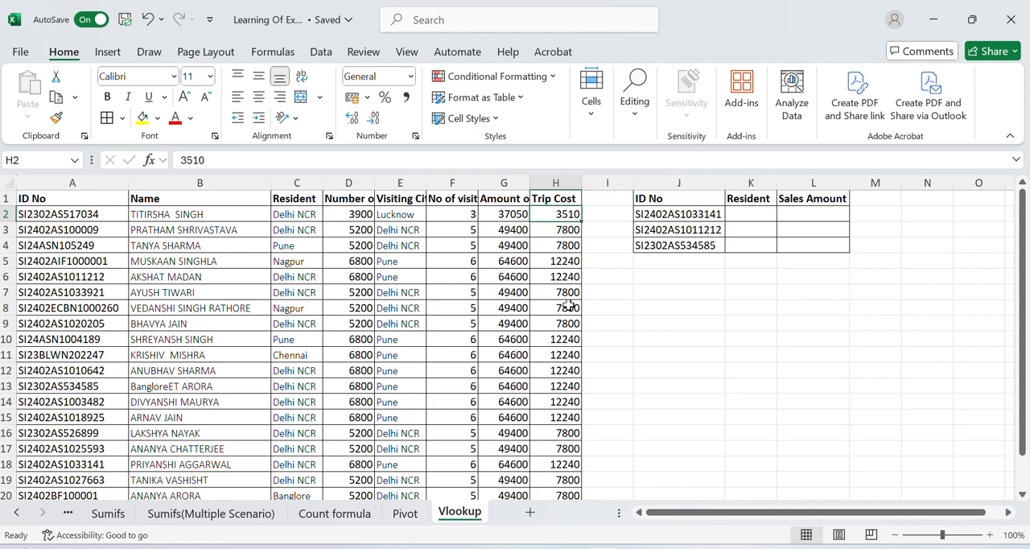
key(Left)
key(Down)
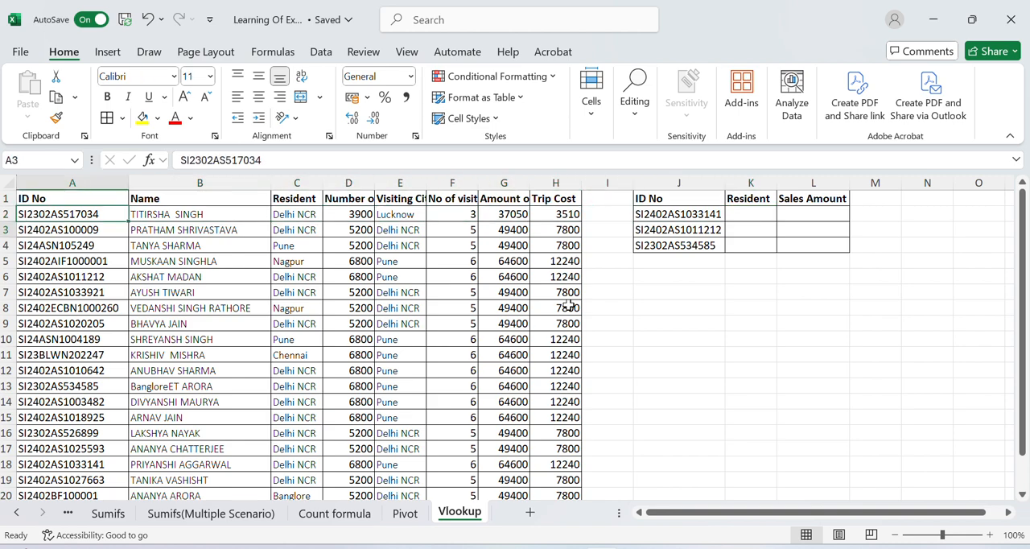
key(Down)
key(Down)
key(Down)
key(Down)
key(Up)
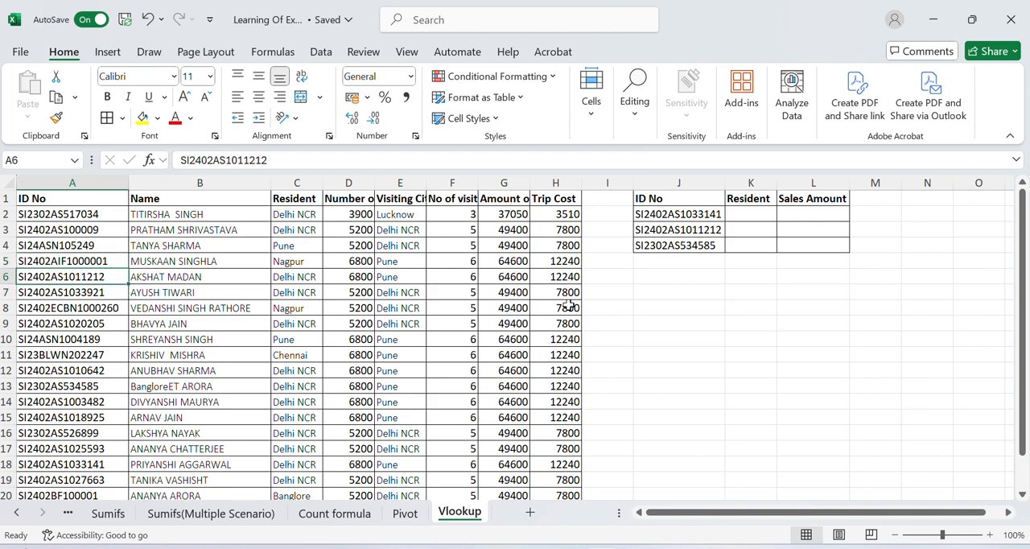
key(Up)
key(Up)
key(Up)
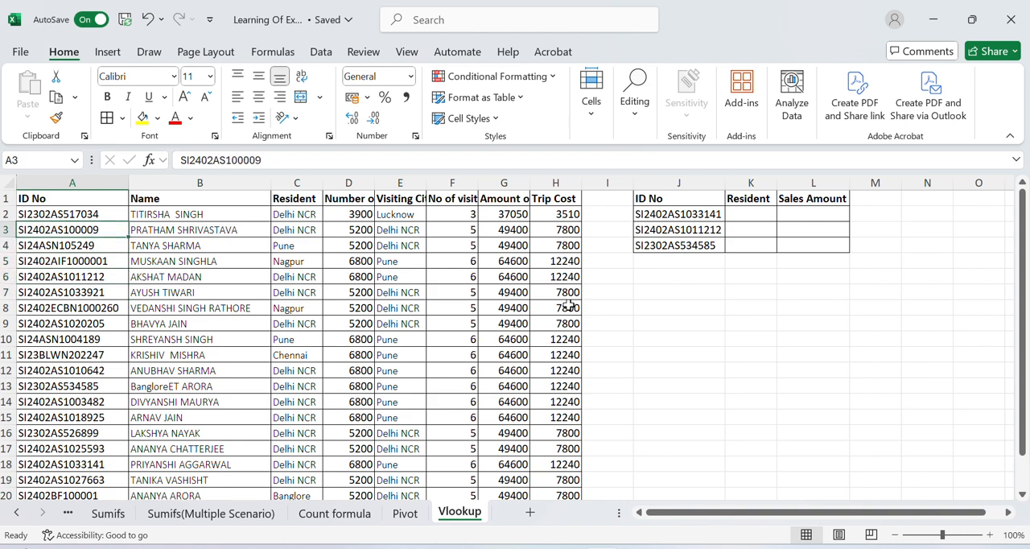
Examine the source table's row 3 across the ID No, Name and Resident columns, ending at the first lookup ID in J2.
key(Right)
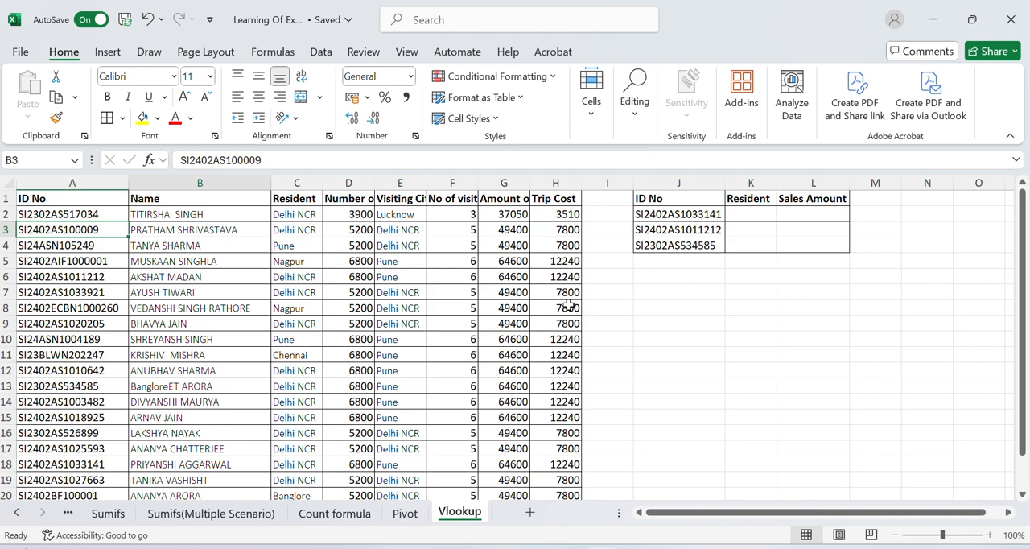
key(Right)
key(Right)
key(Left)
key(Left)
key(Right)
key(Right)
key(Right)
key(Left)
key(Left)
key(Left)
key(Left)
key(Right)
key(Right)
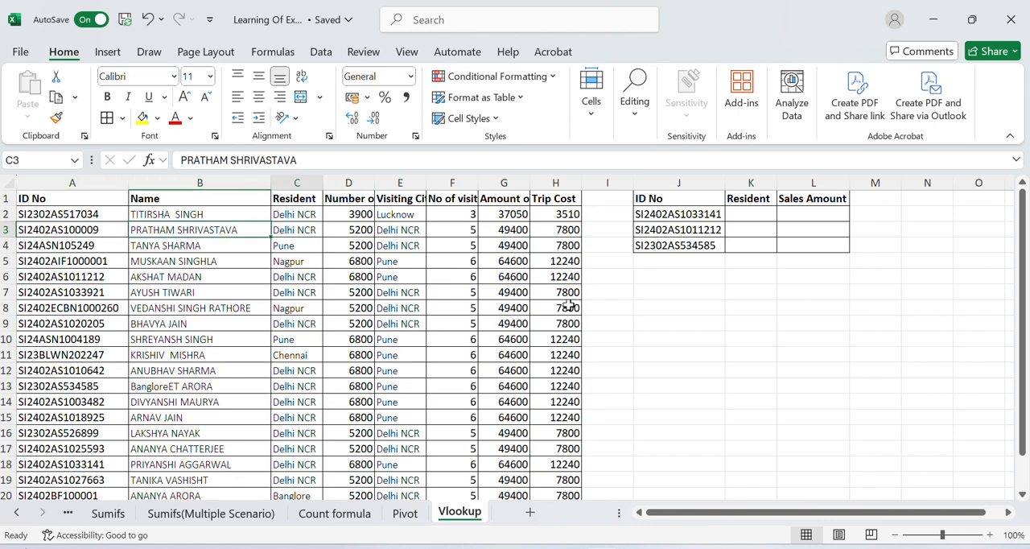
key(Right)
key(Right)
key(Right)
key(Right)
key(Right)
key(Right)
key(Right)
key(Up)
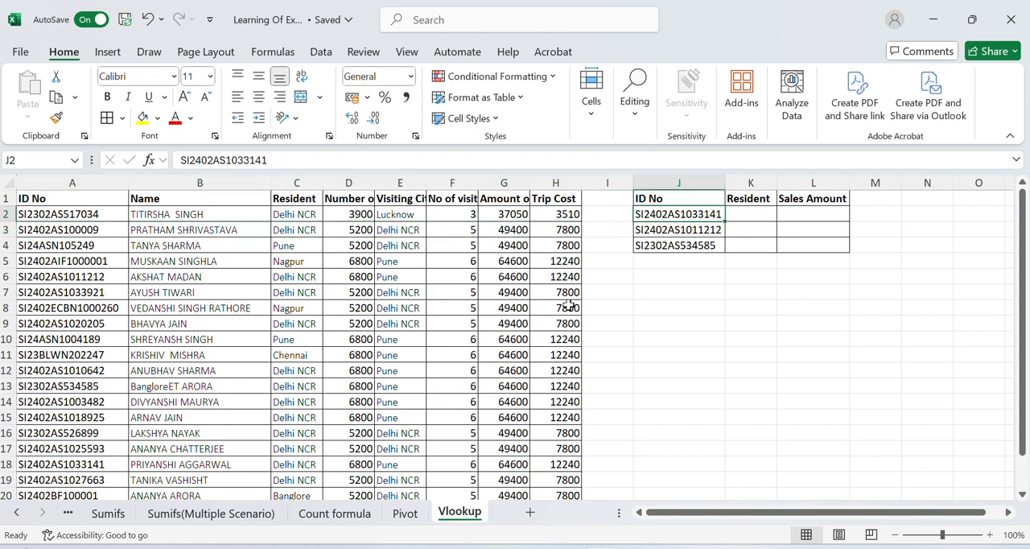
Insert a new column between ID No and Resident in the lookup table.
key(Right)
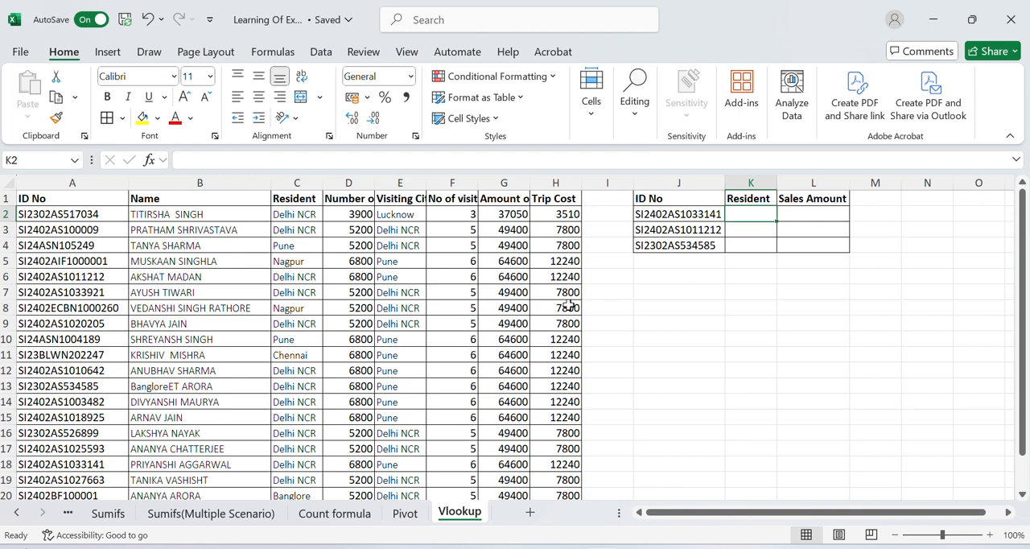
key(alt+i)
key(e)
key(c)
key(Return)
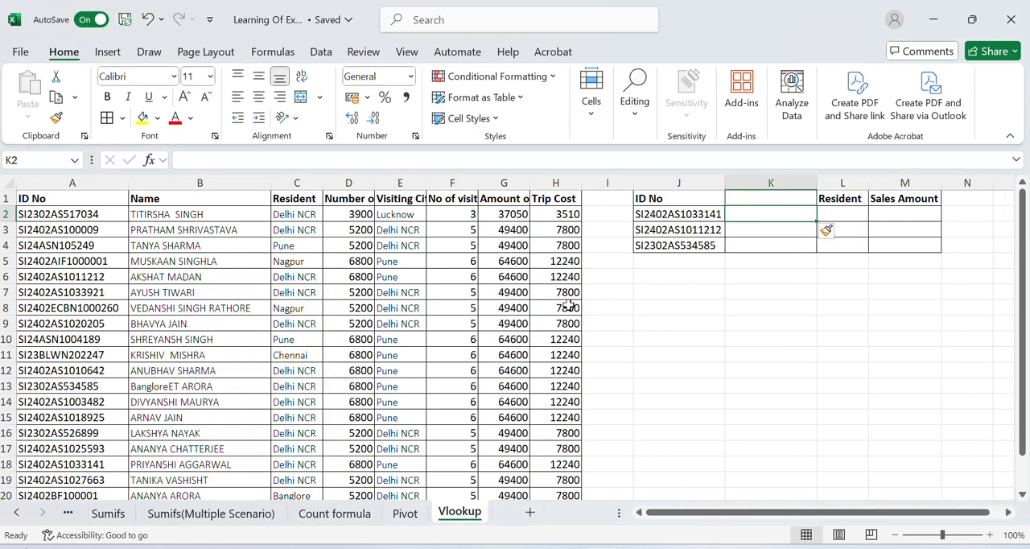
Enter the heading "Name of Employee" in K1 and autofit column K to it.
key(Up)
text(Name)
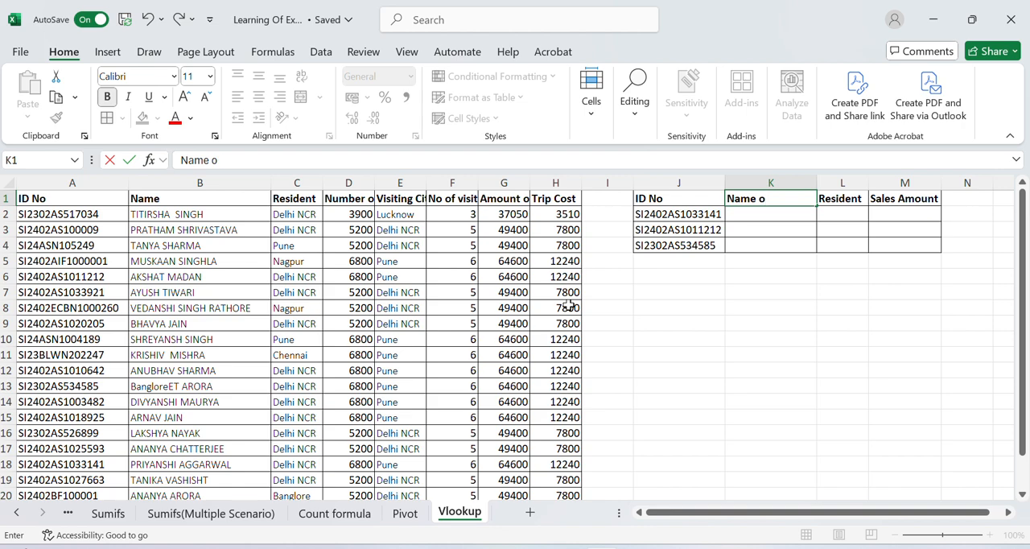
text( of Employe)
key(Return)
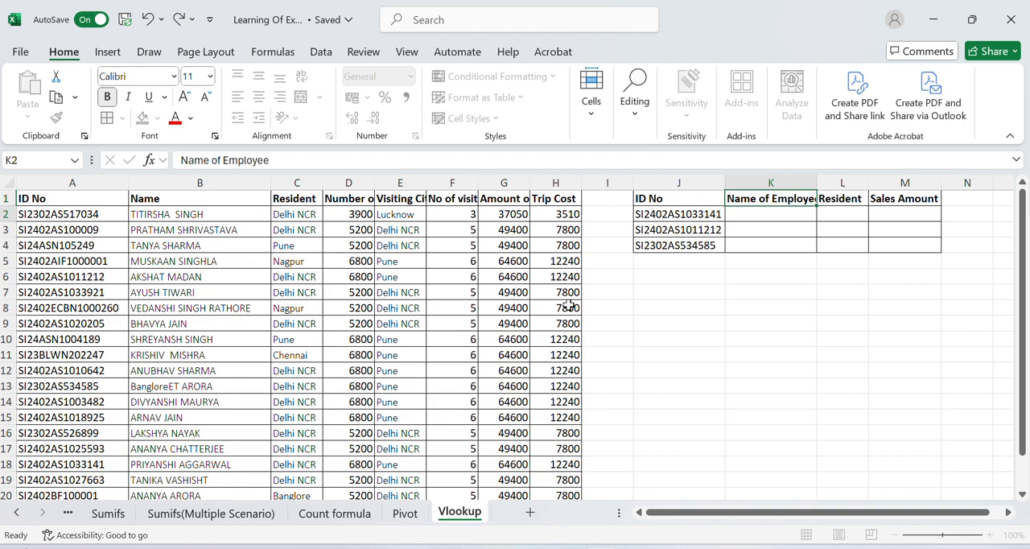
key(Up)
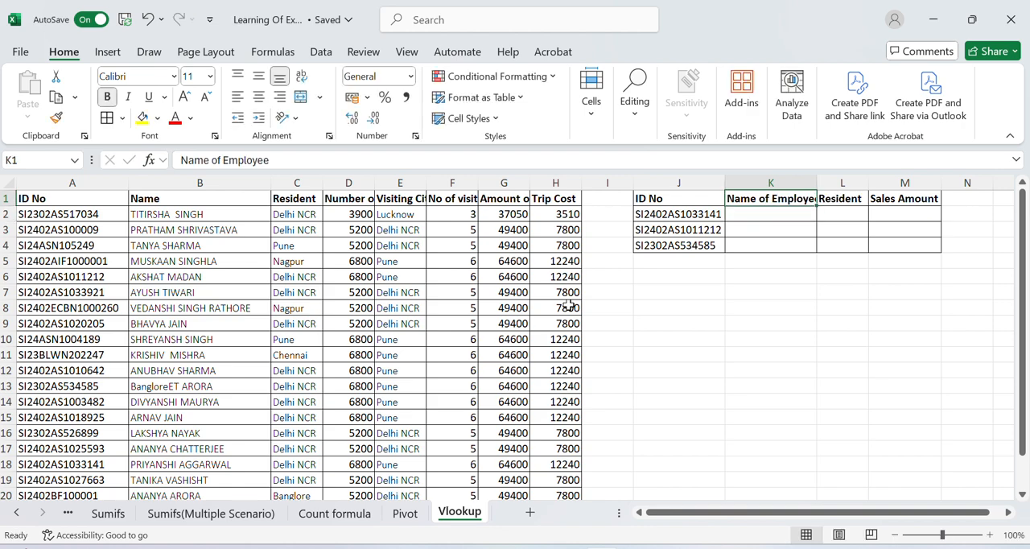
double_click(815, 189)
click(760, 224)
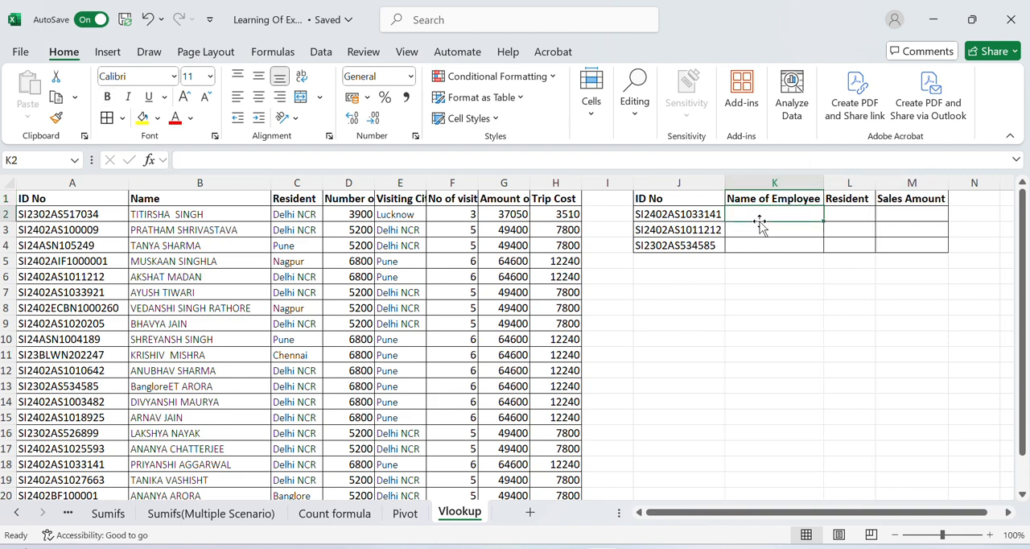
key(Tab)
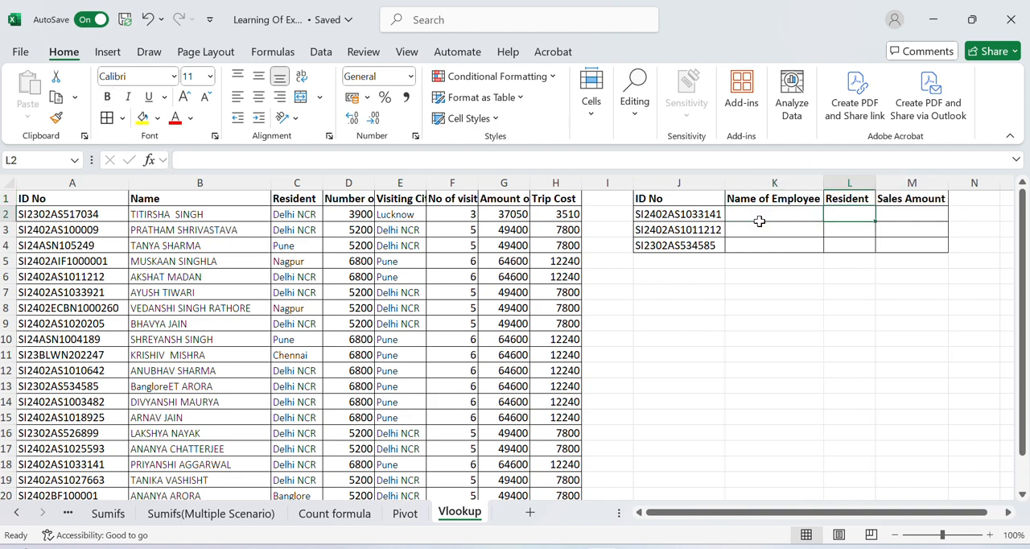
key(Tab)
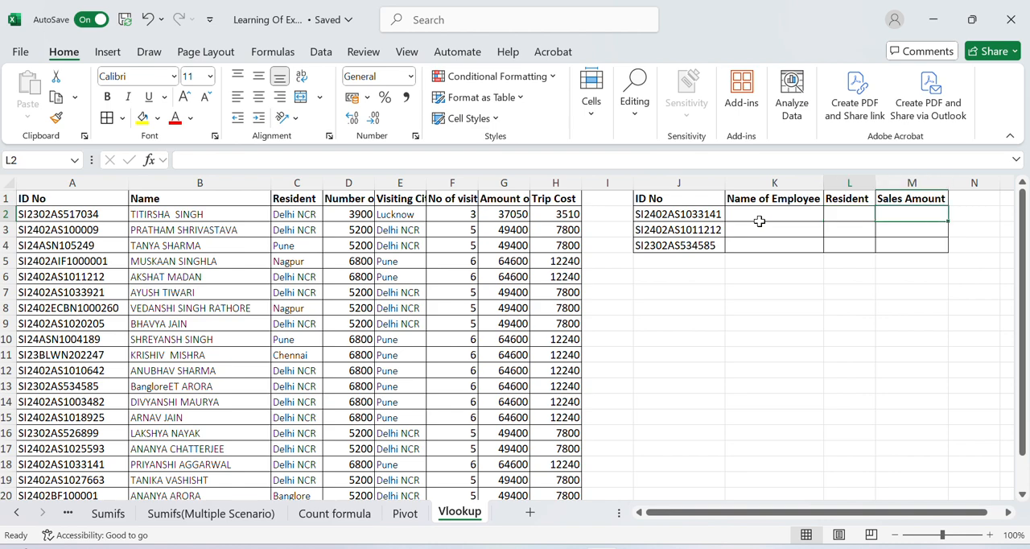
key(Left)
key(Left)
key(Left)
key(Left)
key(Right)
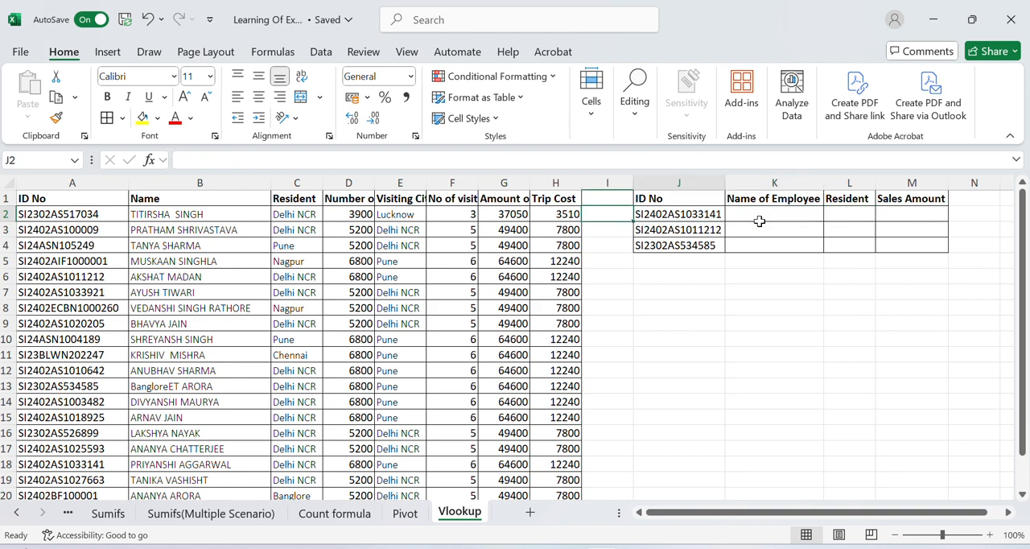
key(Right)
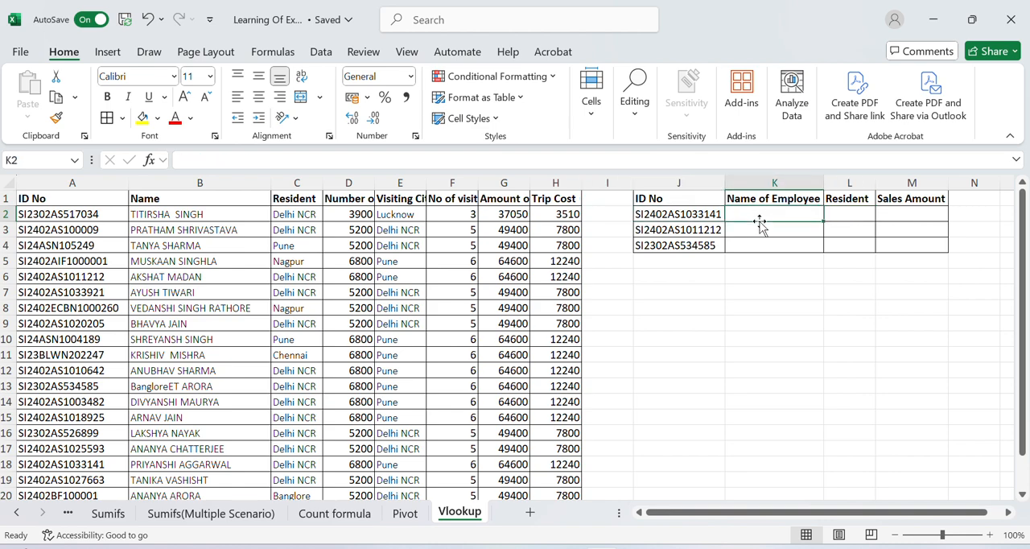
Start a VLOOKUP formula in K2 with the ID in J2 as the lookup value.
text(=)
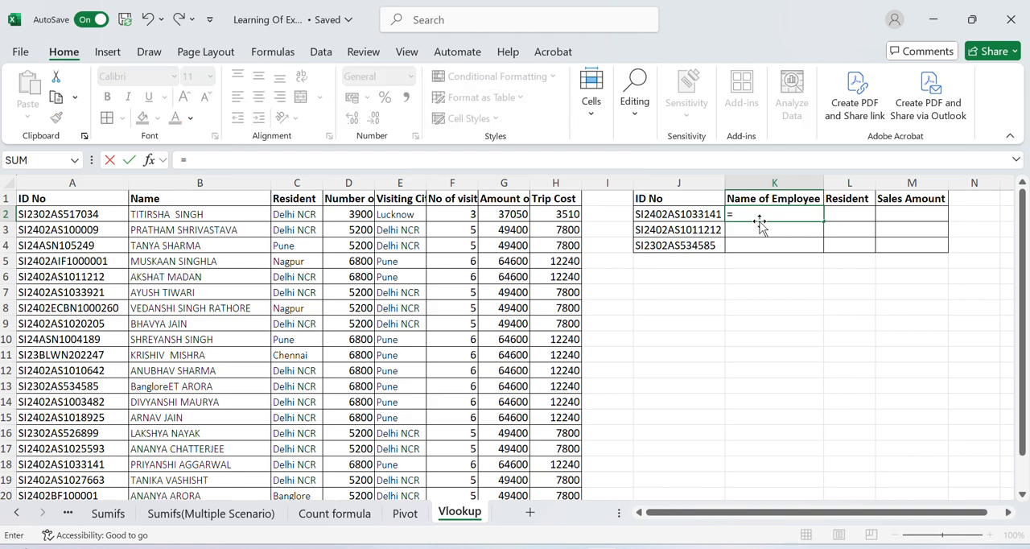
text(vlookup)
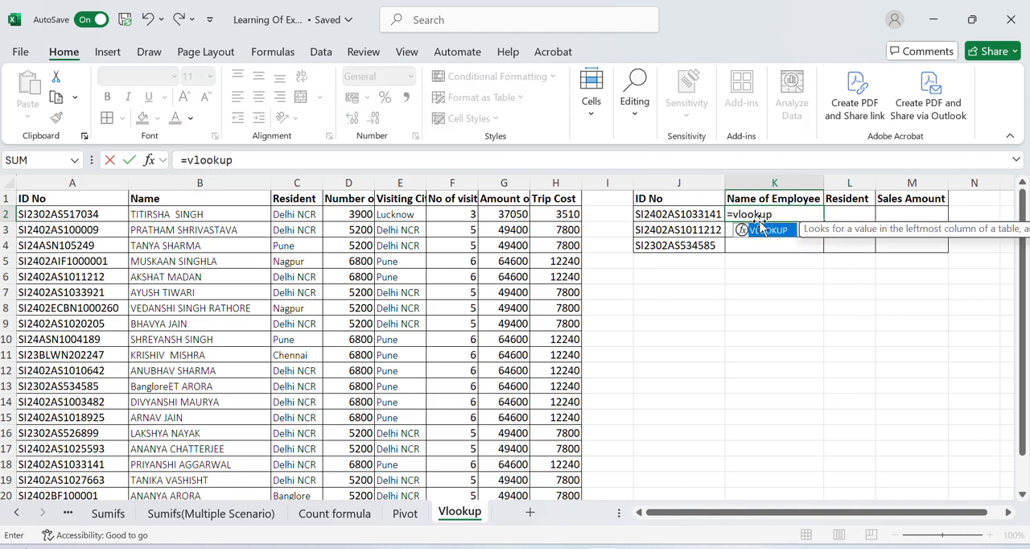
text(()
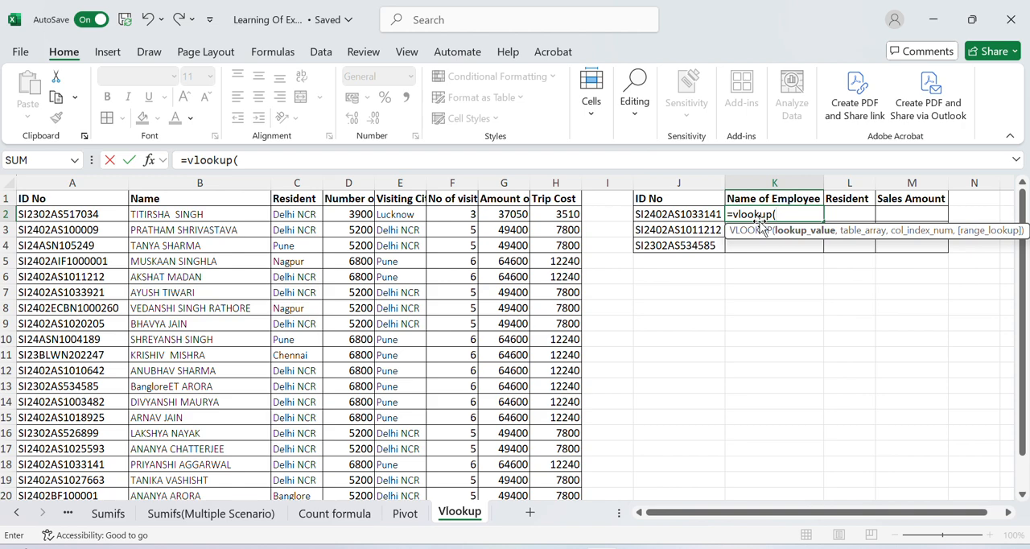
key(Left)
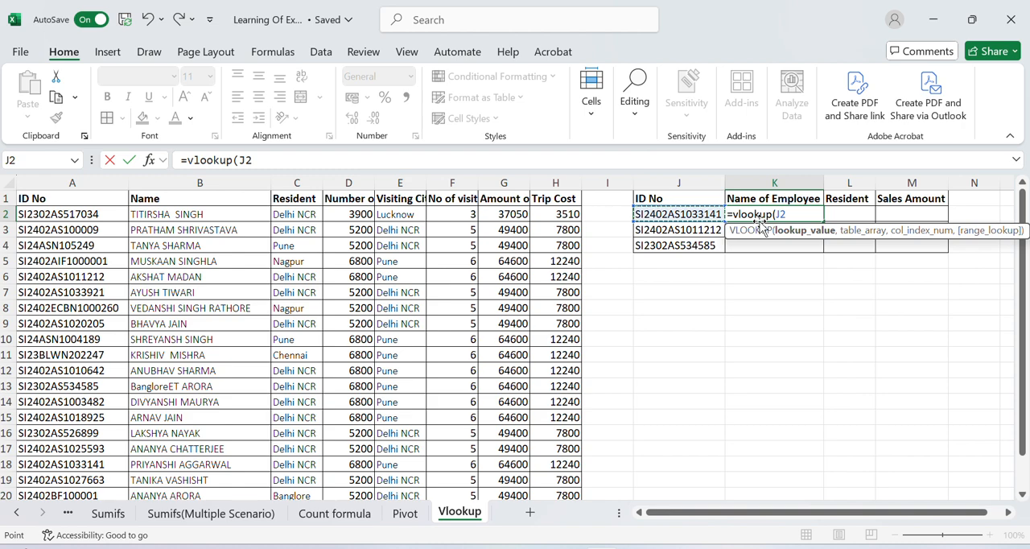
text(,)
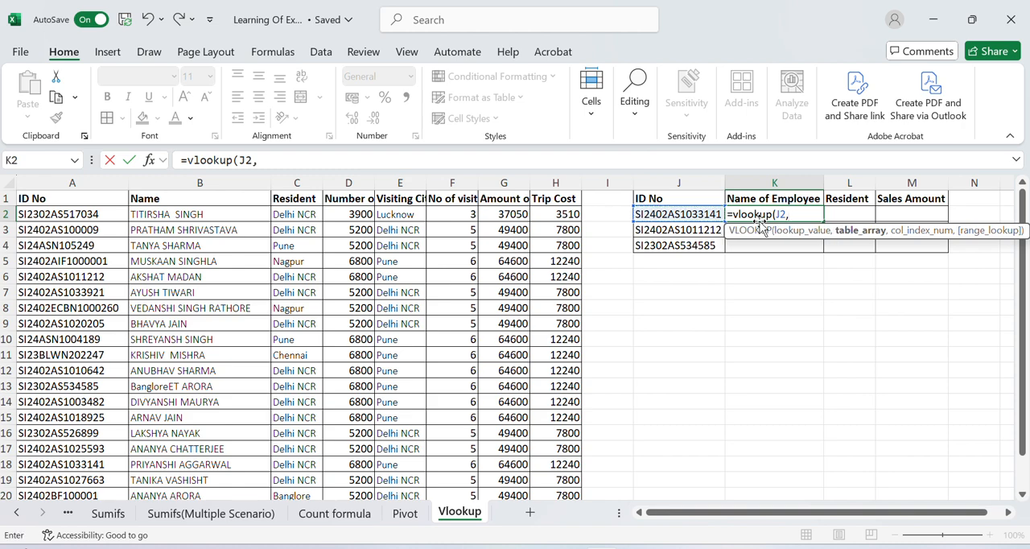
Set the table array of the K2 VLOOKUP to the whole source table, A1:H21.
key(Left)
key(Left)
key(Left)
key(Left)
key(Left)
key(Left)
key(Left)
key(Left)
key(Left)
key(Left)
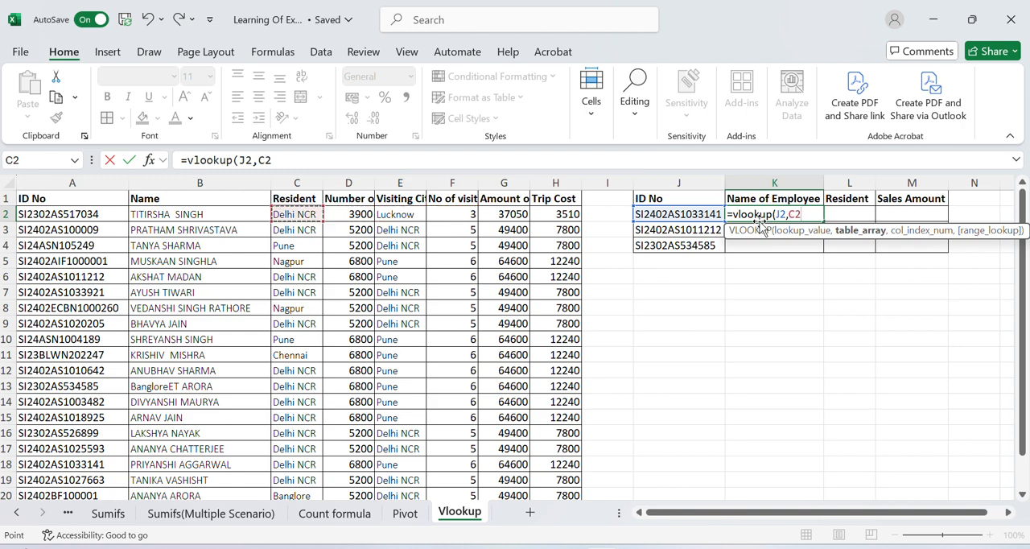
key(Up)
key(shift+Right)
key(shift+Right)
key(shift+Right)
key(shift+Right)
key(shift+Right)
key(shift+Right)
key(shift+Right)
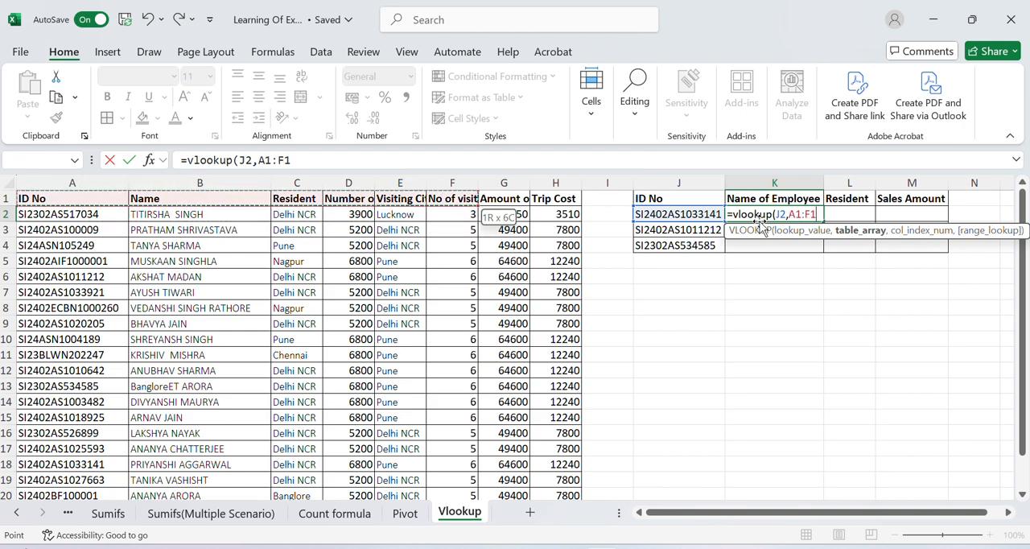
key(ctrl+shift+Down)
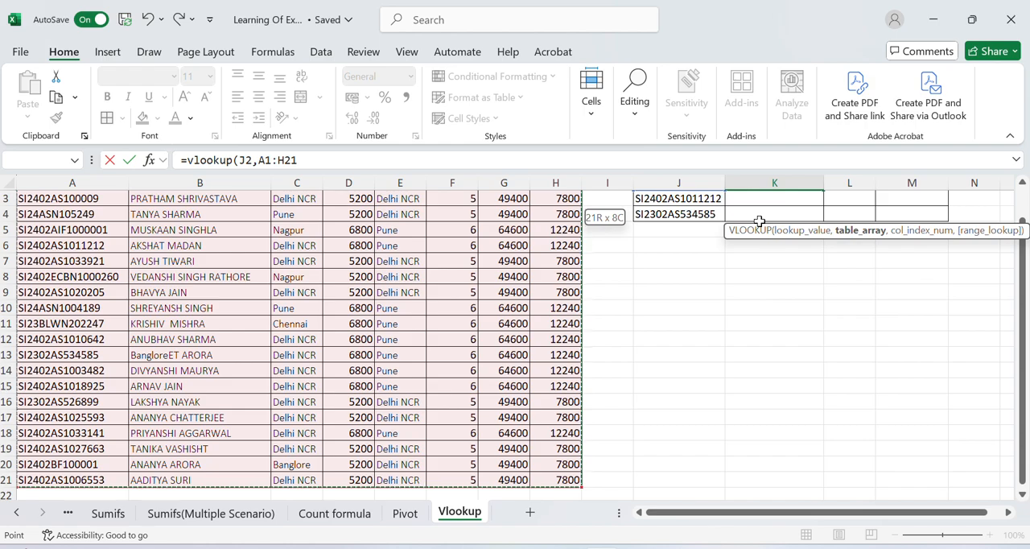
text(,)
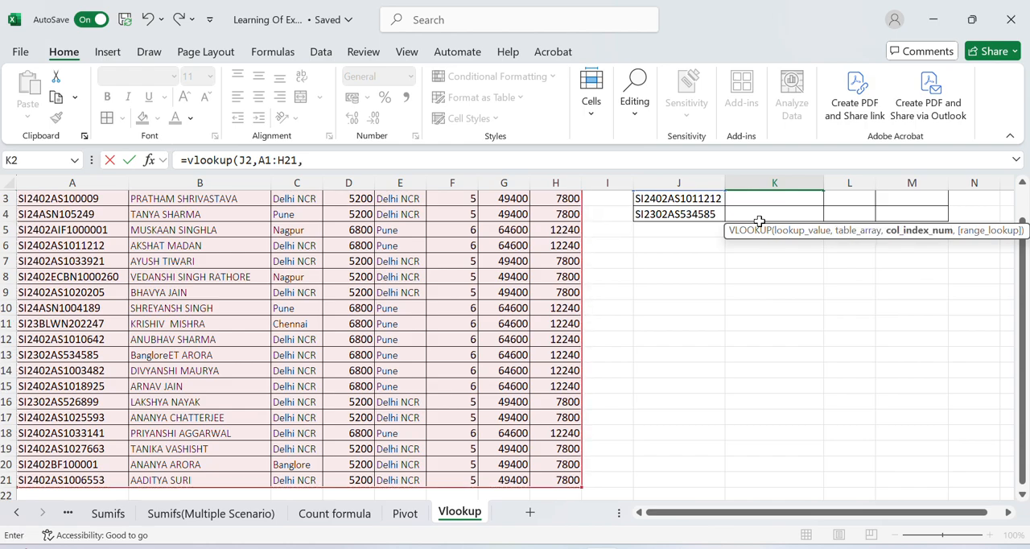
scroll(759, 221, up, 1)
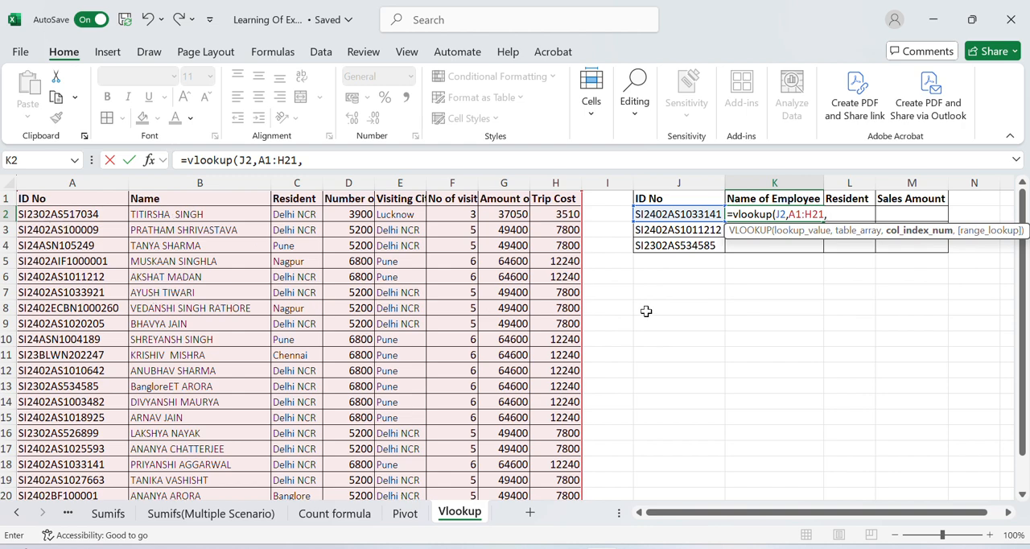
Complete the K2 formula as =VLOOKUP(J2,A1:H21,2,) with an empty range-lookup argument, and autofit column K.
text(2,)
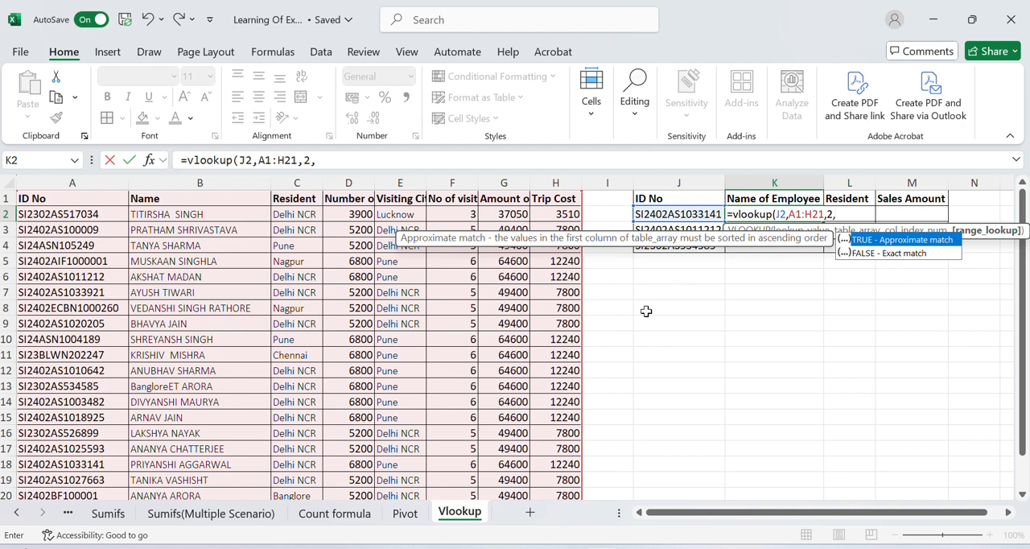
key(Down)
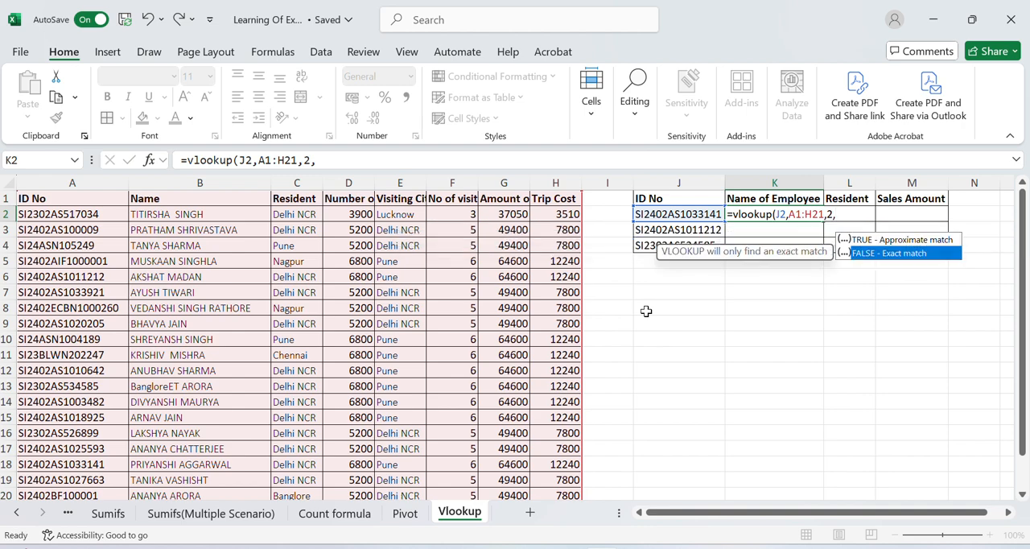
key(Return)
key(Up)
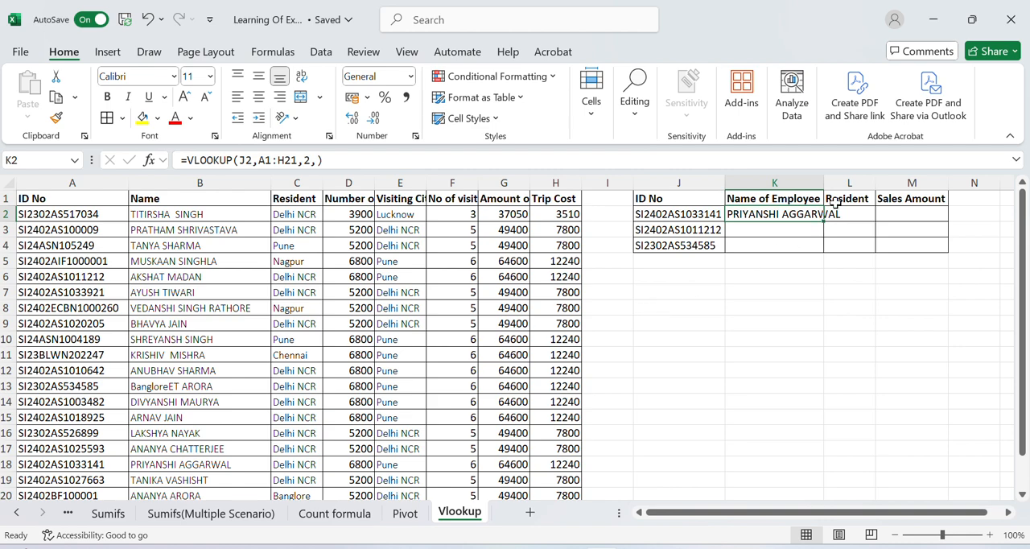
double_click(825, 180)
key(F2)
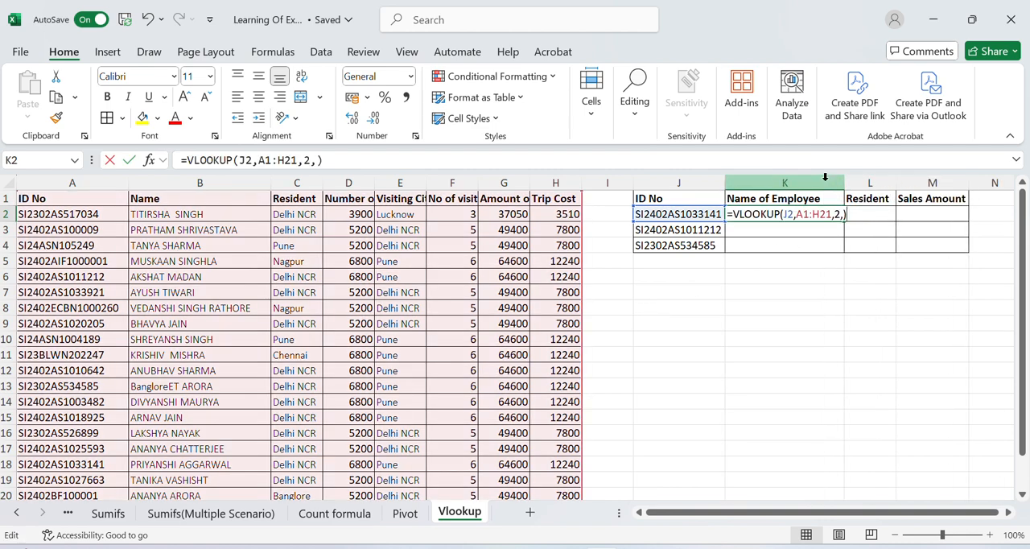
key(Escape)
key(ctrl+c)
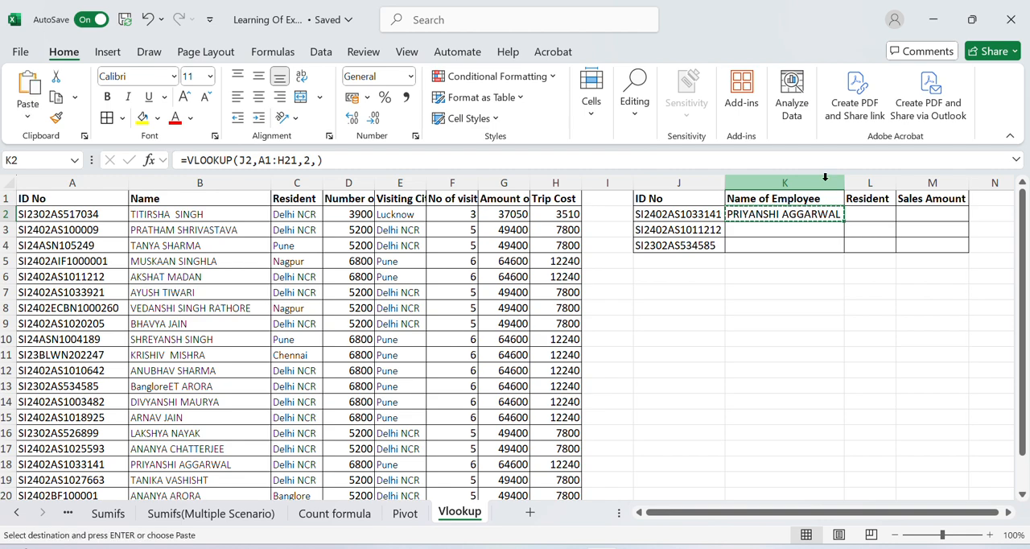
key(F2)
Start a VLOOKUP formula in L2 under Resident with the ID in J2 as the lookup value.
key(Tab)
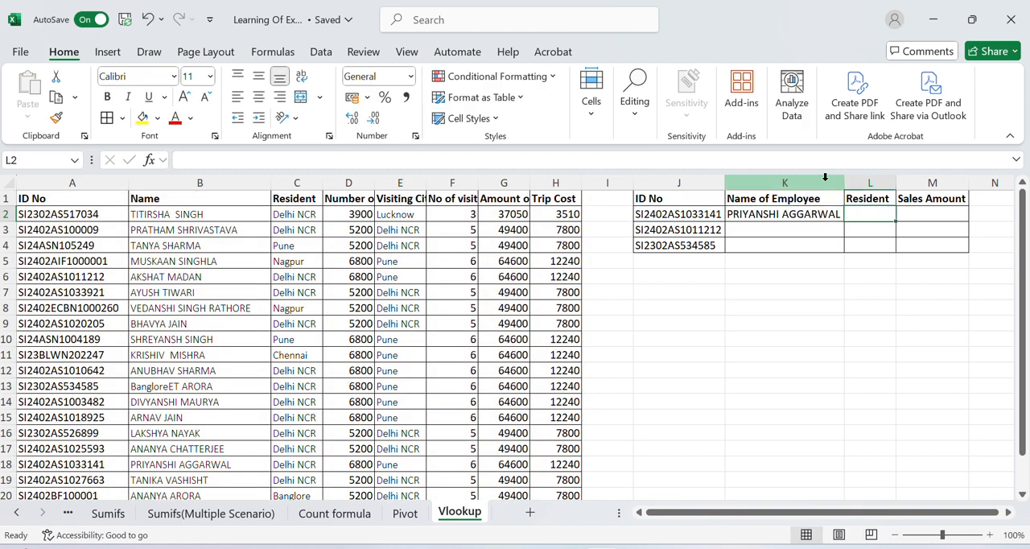
text(=vlookup)
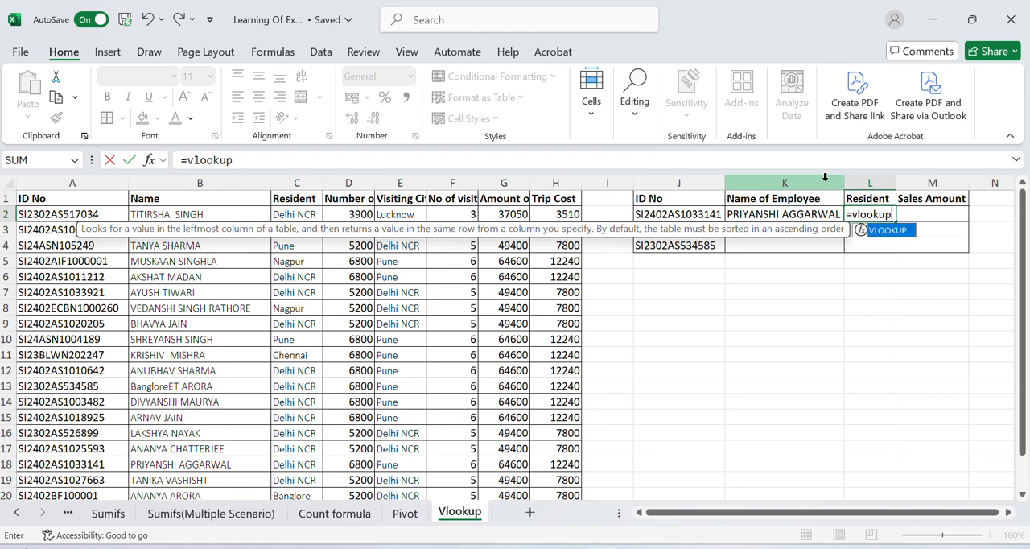
text(()
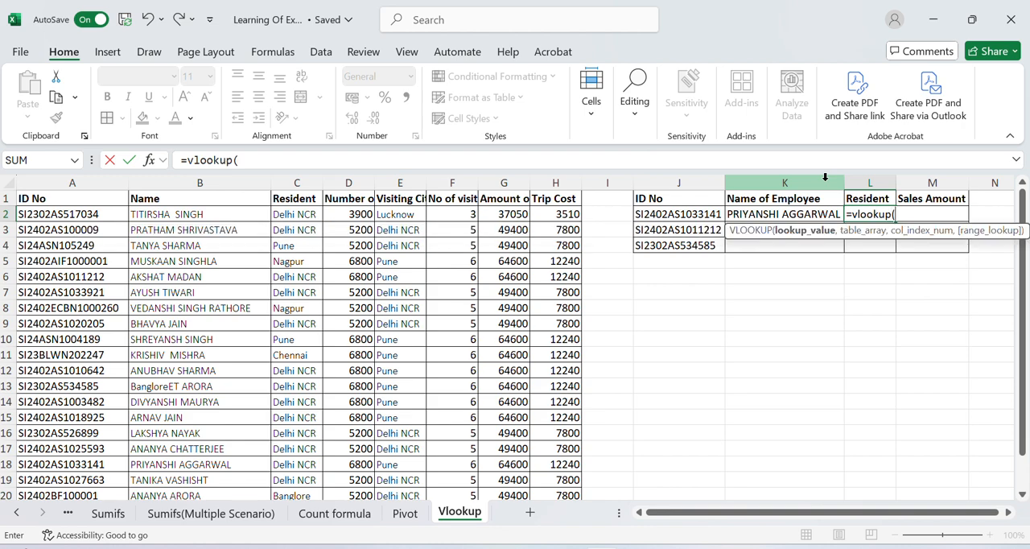
key(Left)
key(Left)
text(,)
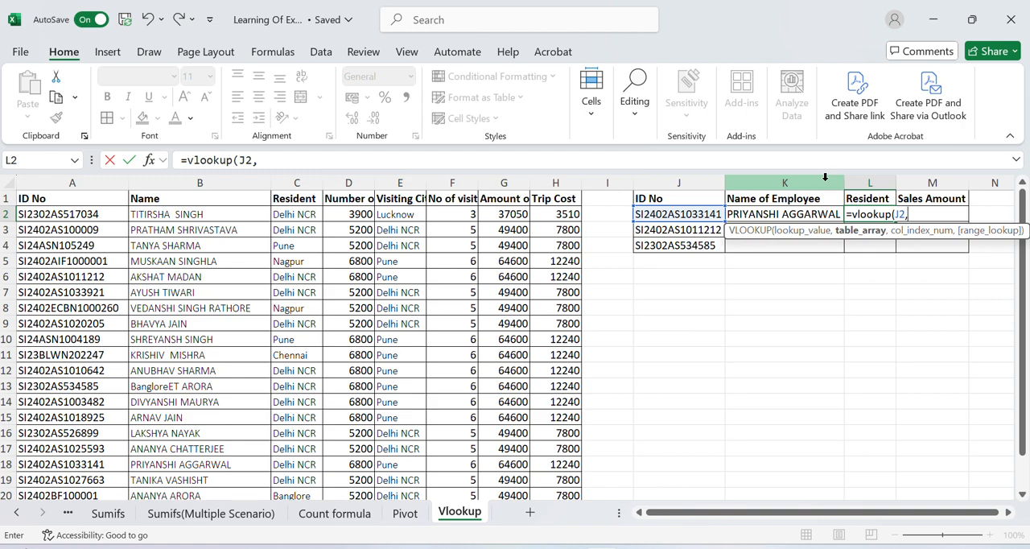
Set the table array of the L2 VLOOKUP to the whole source table, A1:H21.
key(Left)
key(Left)
key(Left)
key(Left)
key(Left)
key(Left)
key(Left)
key(Left)
key(Left)
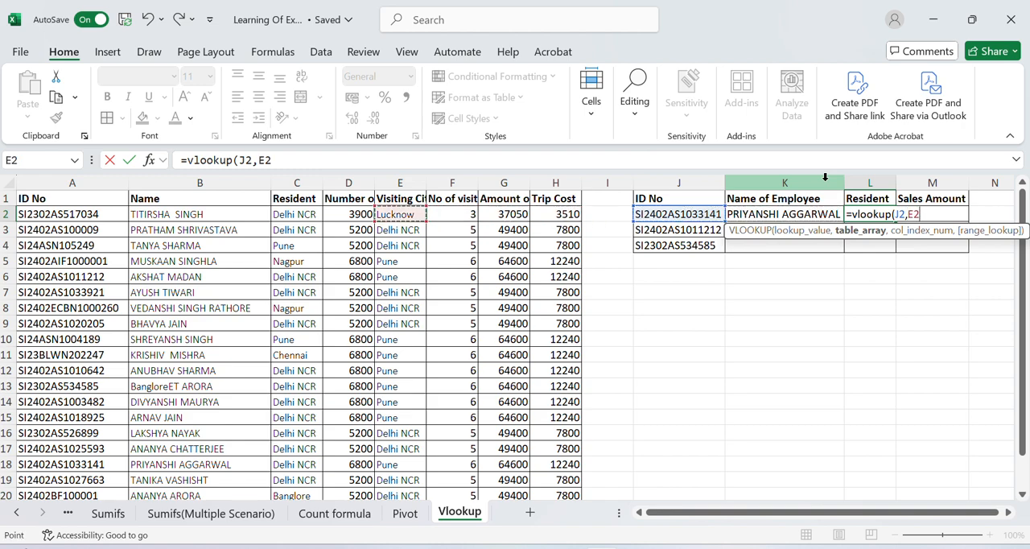
key(Left)
key(Left)
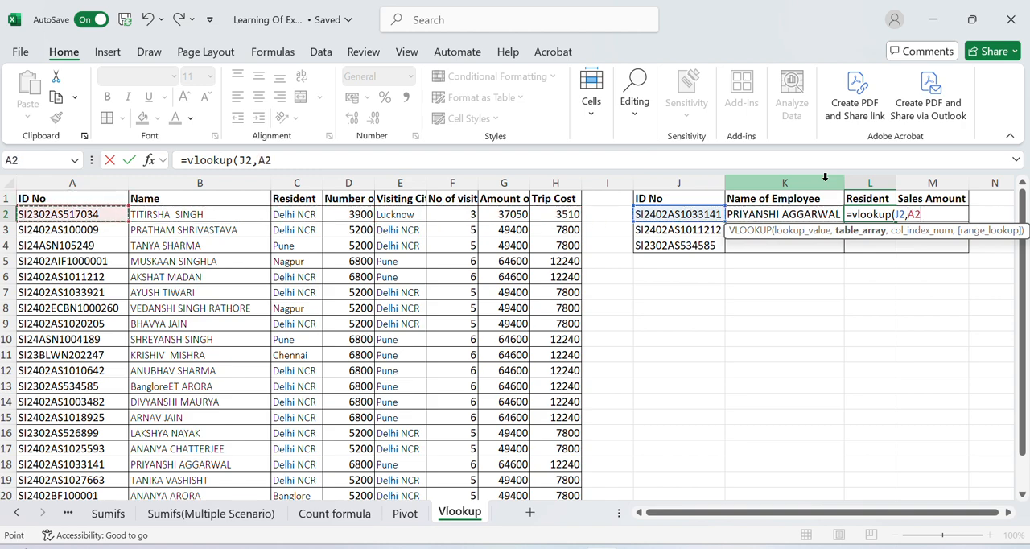
key(Up)
key(shift+Right)
key(shift+Right)
key(shift+Right)
key(shift+Right)
key(shift+Right)
key(shift+Right)
key(shift+Right)
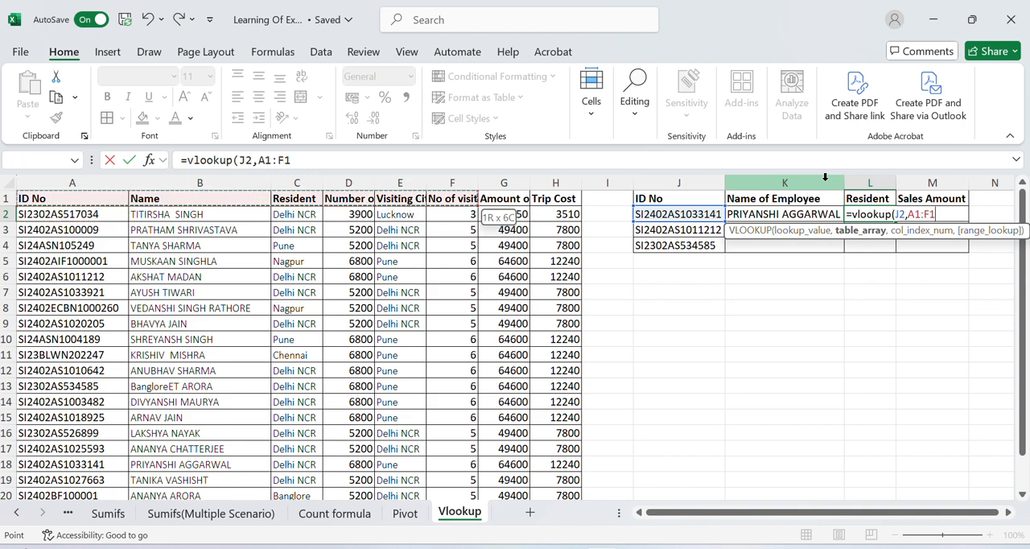
key(shift+Left)
key(shift+Left)
key(shift+Left)
key(shift+Left)
key(shift+Left)
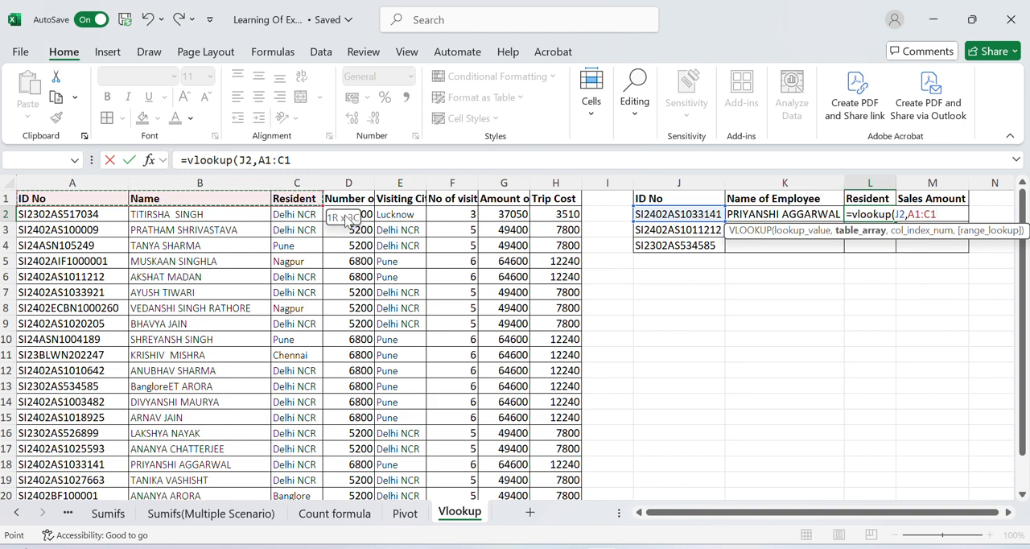
key(shift+Right)
key(shift+Right)
key(shift+Right)
key(shift+Right)
key(shift+Right)
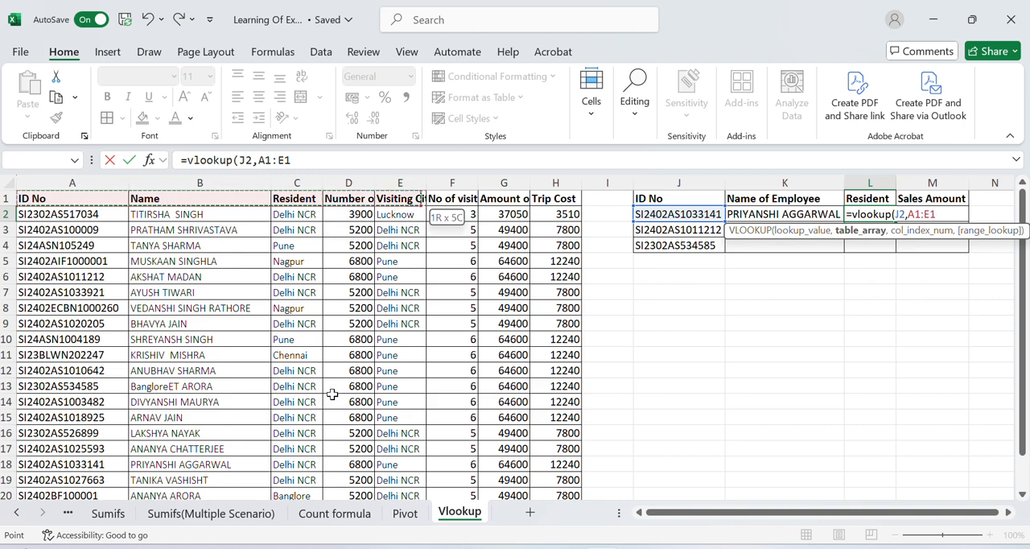
key(ctrl+shift+Down)
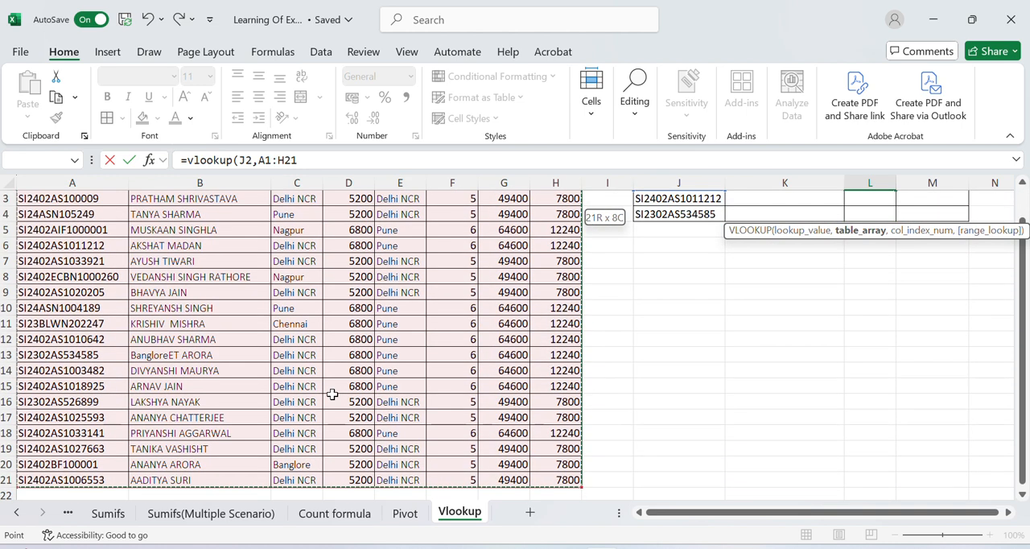
text(,)
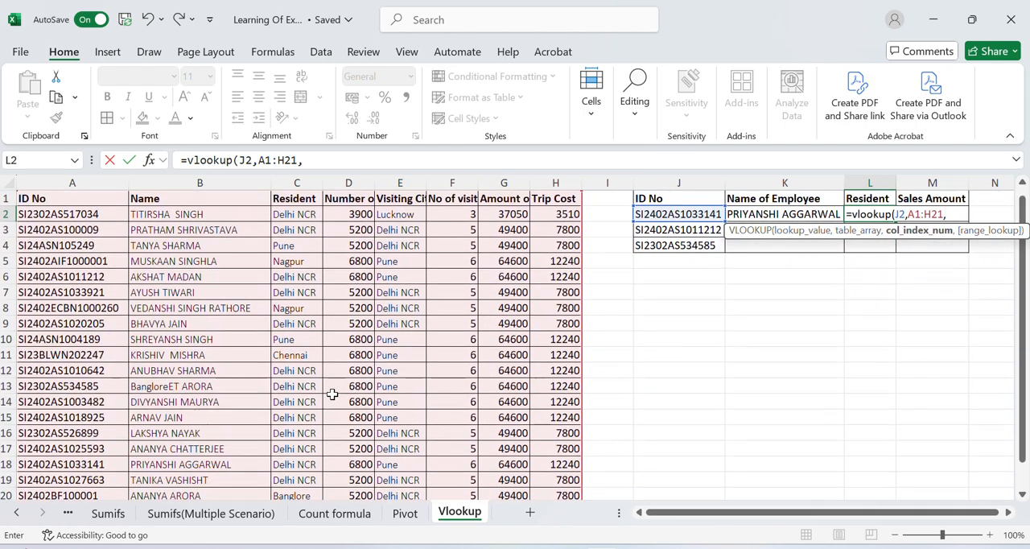
text(3,0)
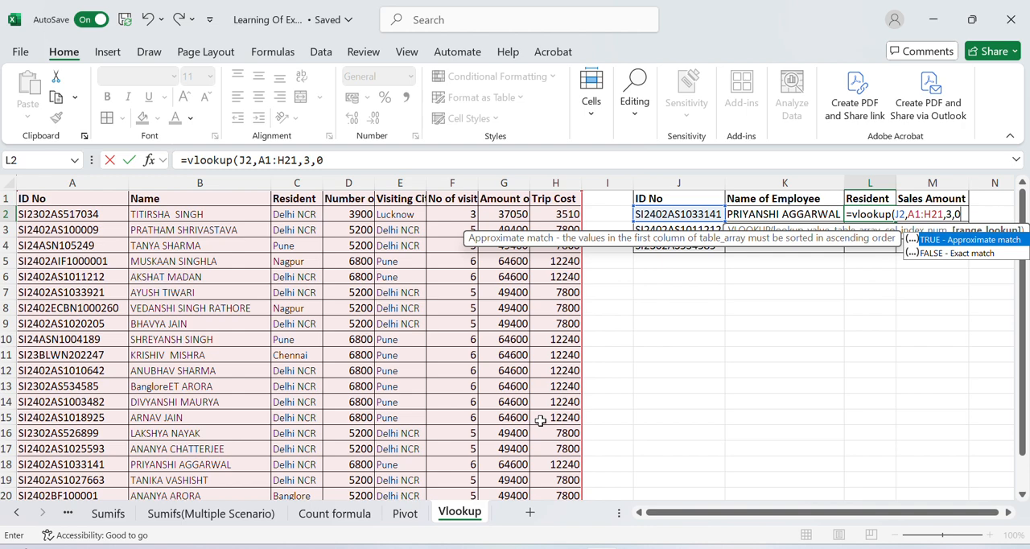
Complete the L2 formula as =VLOOKUP(J2,A1:H21,3,0) to return the resident column by exact match.
text())
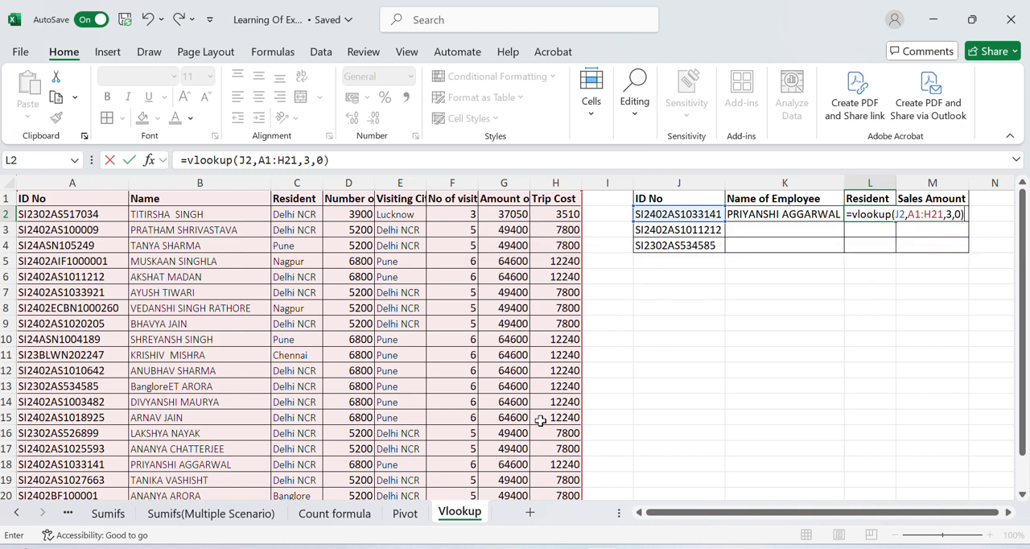
key(Return)
key(Up)
key(F2)
key(Escape)
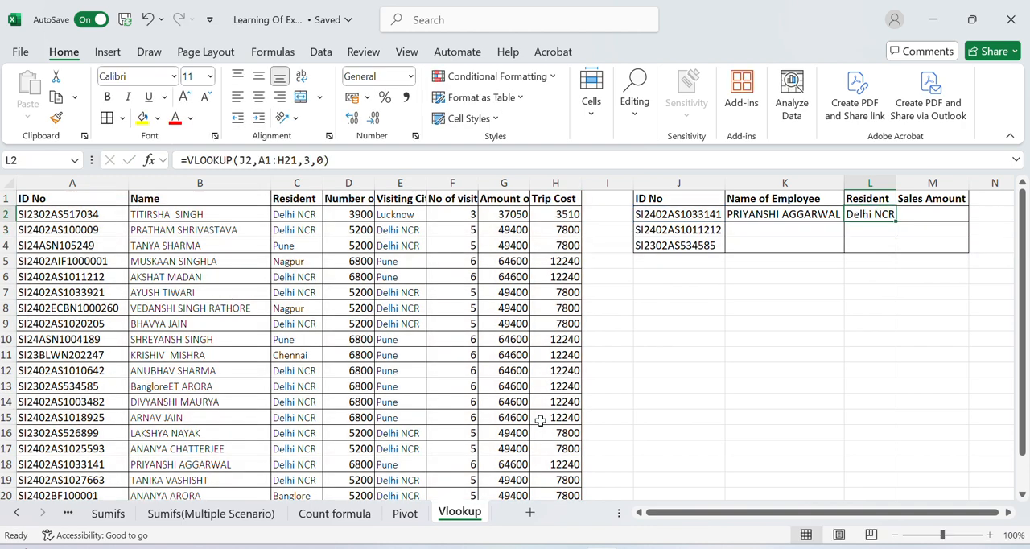
key(F2)
key(Escape)
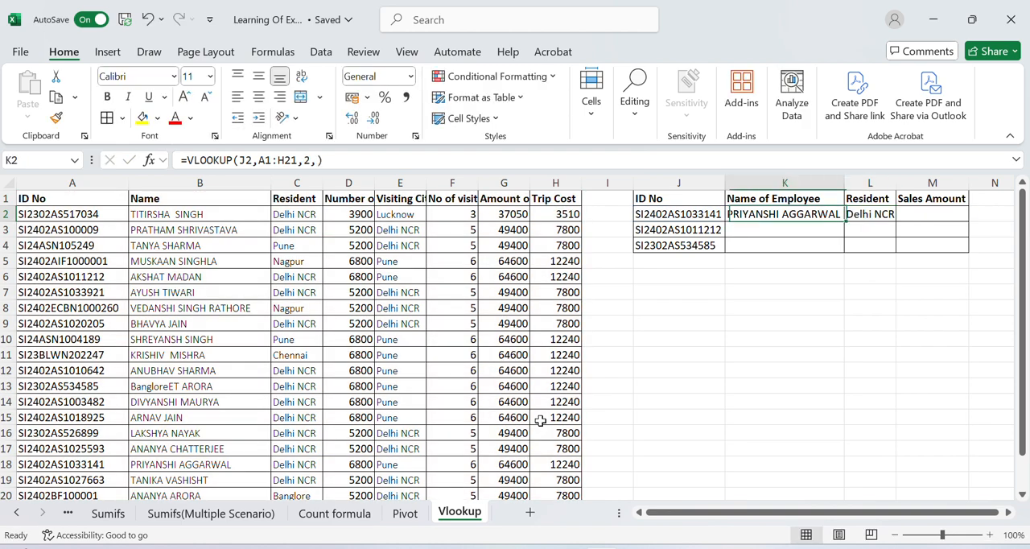
Copy the L2 formula into M2 under Sales Amount and inspect which ranges it references.
key(ctrl+c)
key(Right)
key(Return)
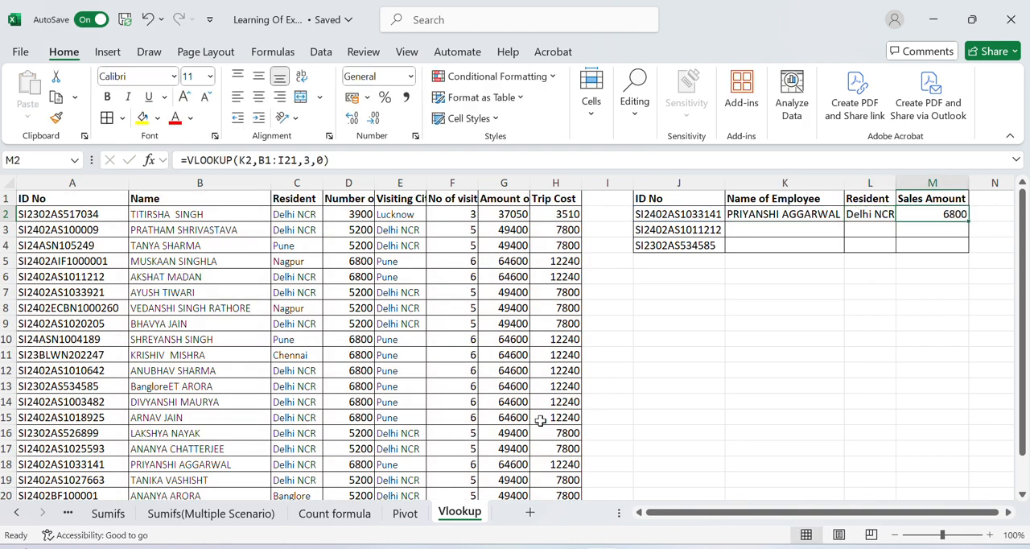
key(F2)
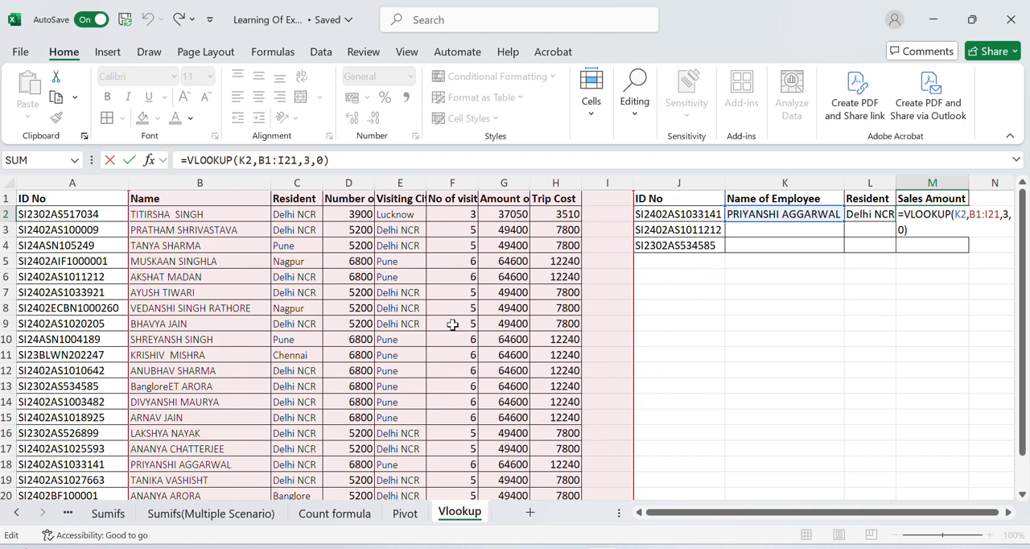
key(Escape)
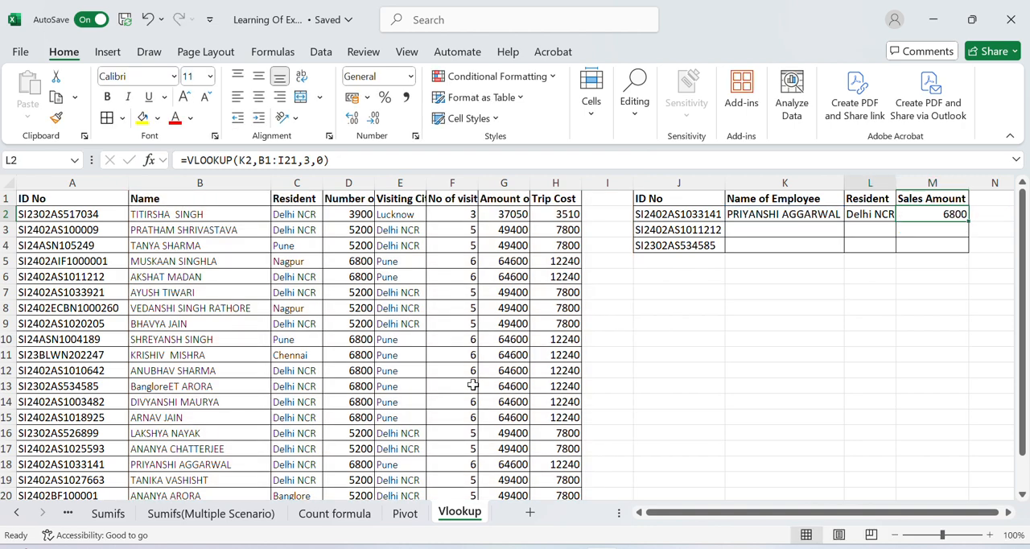
Make the table array in the K2 VLOOKUP absolute, $A$1:$H$21.
key(Left)
key(Left)
key(F2)
key(Left)
key(Left)
key(Left)
key(Left)
key(Left)
key(Left)
key(Left)
key(Left)
key(Left)
key(Left)
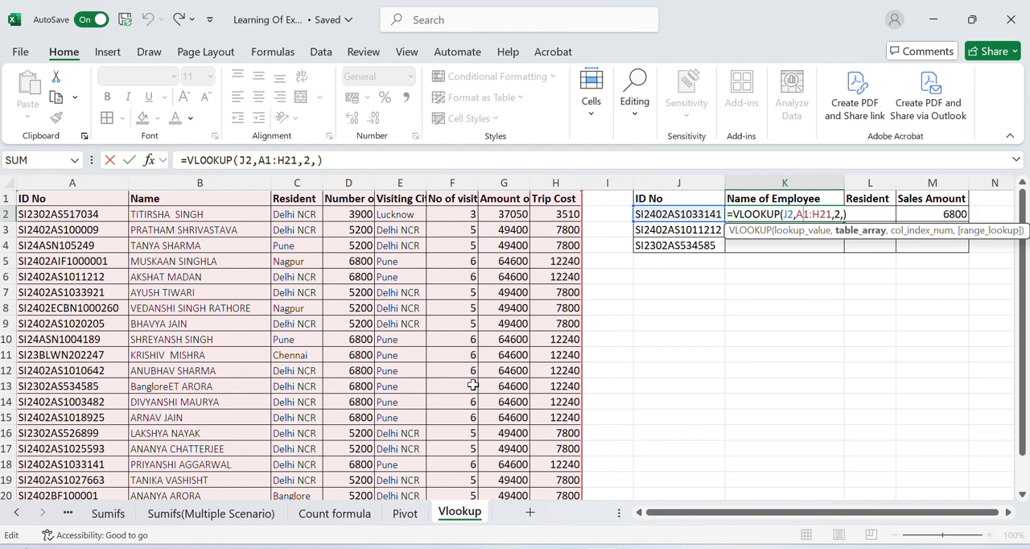
key(F4)
key(Right)
key(F4)
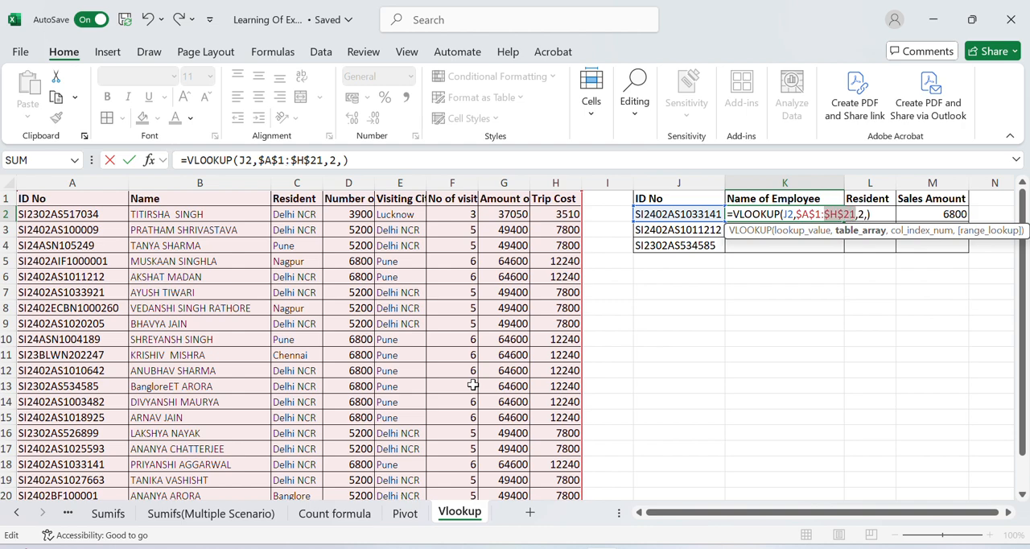
key(Right)
Lock only the column of the K2 lookup value as $J2 and commit the formula.
key(Left)
key(Left)
key(Left)
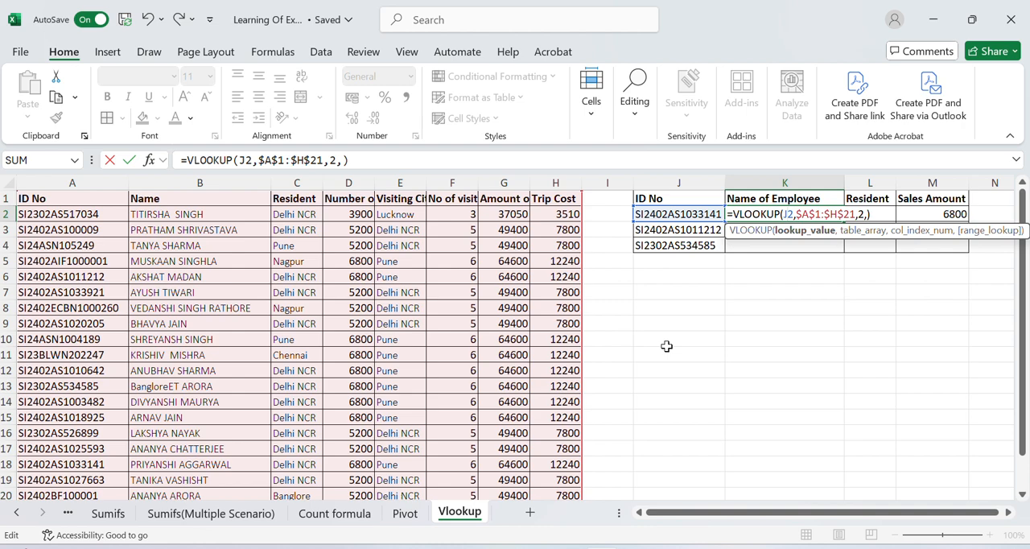
key(F4)
key(F4)
key(F4)
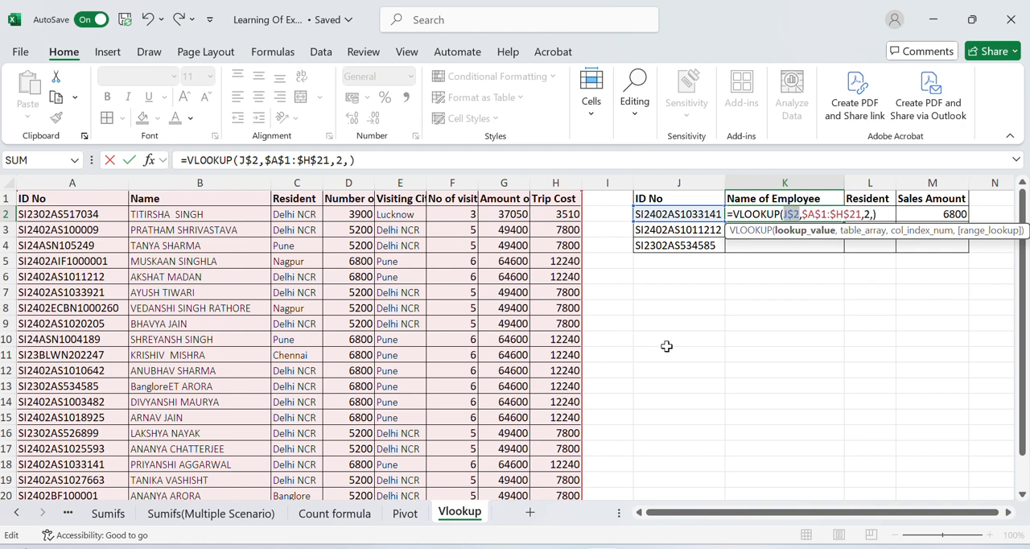
key(Right)
key(ctrl+Return)
Copy the K2 formula into L2:M2, replacing the formulas there.
key(ctrl+c)
key(Right)
key(shift+Right)
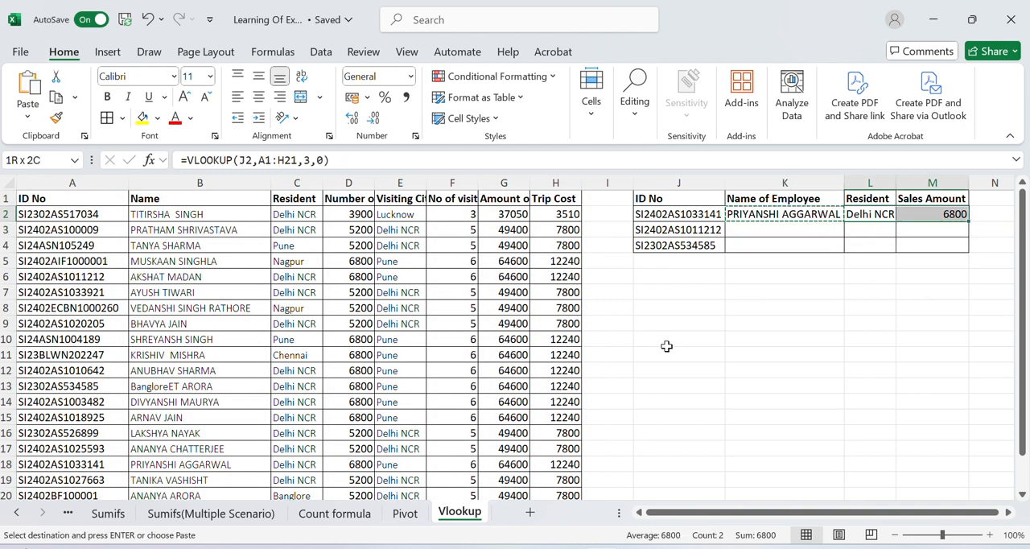
key(ctrl+v)
Set the column index in the L2 VLOOKUP to 3 for the resident column.
key(F2)
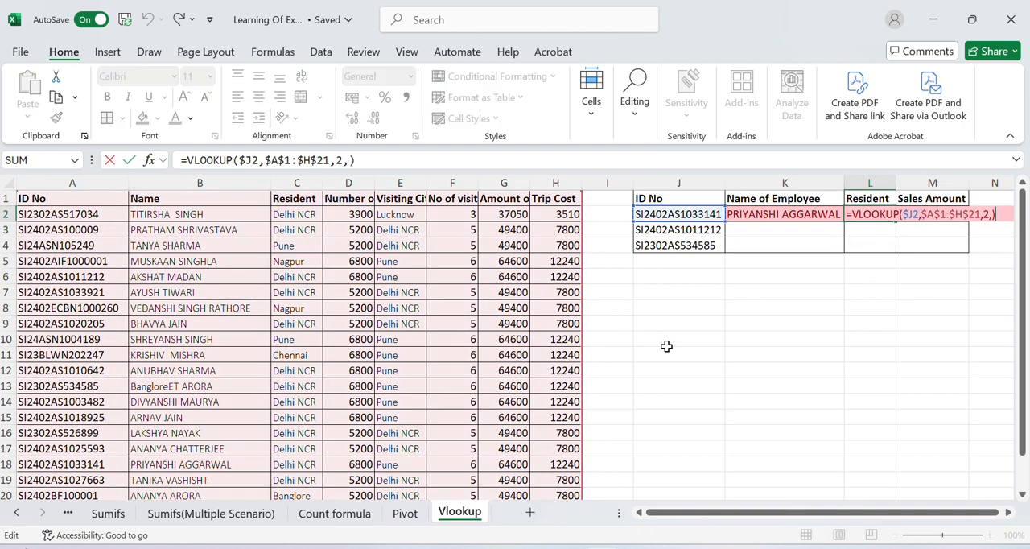
key(Left)
key(Left)
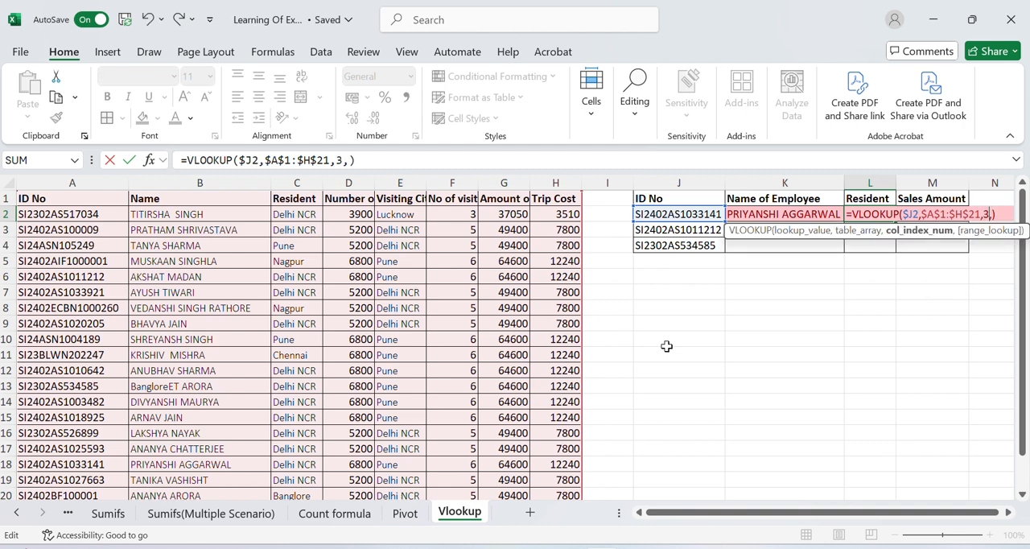
key(Return)
key(Up)
key(F2)
key(Escape)
Copy the L2 formula into M2 and set its column index to 7 for the sales amount.
key(ctrl+c)
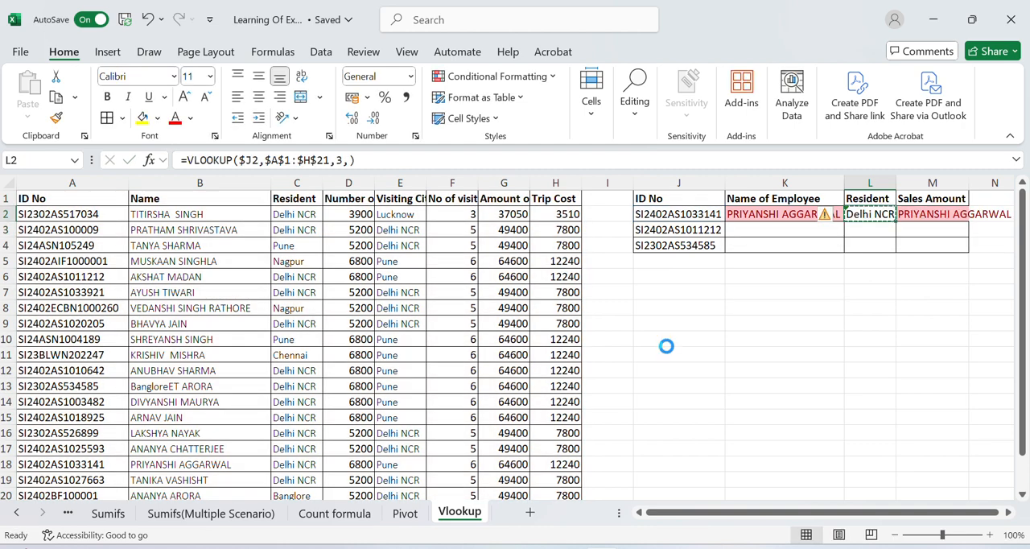
key(Right)
key(Return)
key(F2)
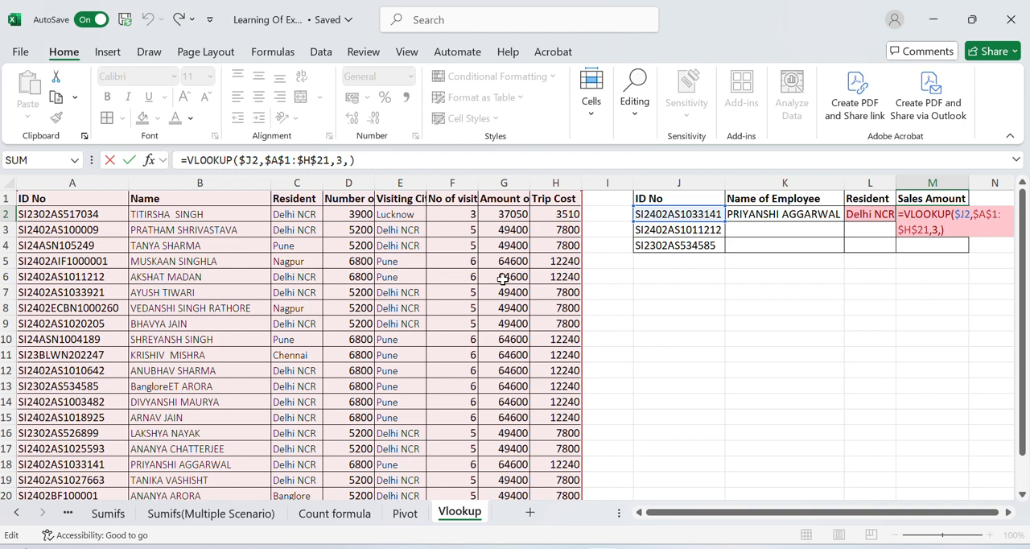
key(Left)
key(Left)
key(BackSpace)
text(7)
key(Return)
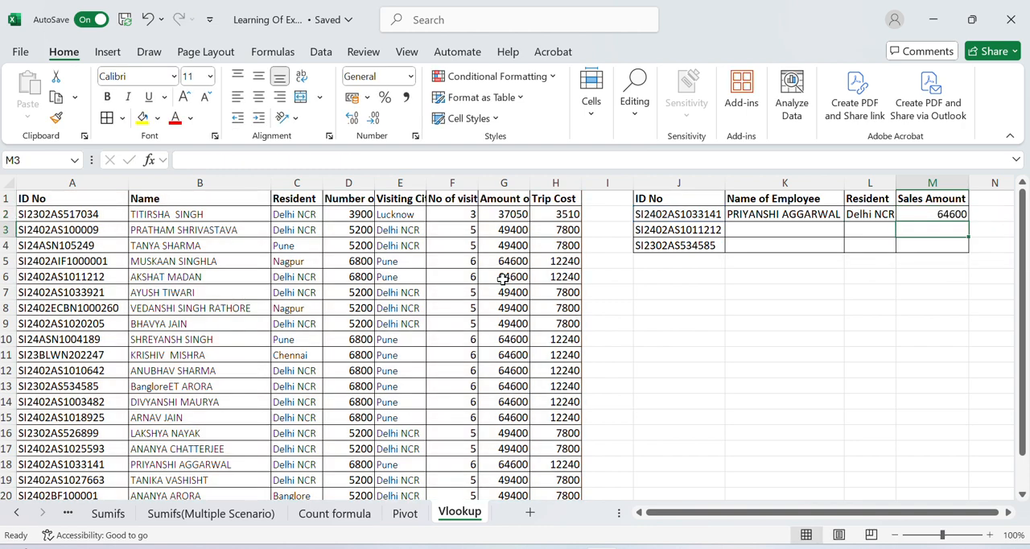
Copy the three formulas in K2:M2 down to rows 3 and 4 of the lookup table.
key(Up)
key(ctrl+Left)
key(Right)
key(shift+Right)
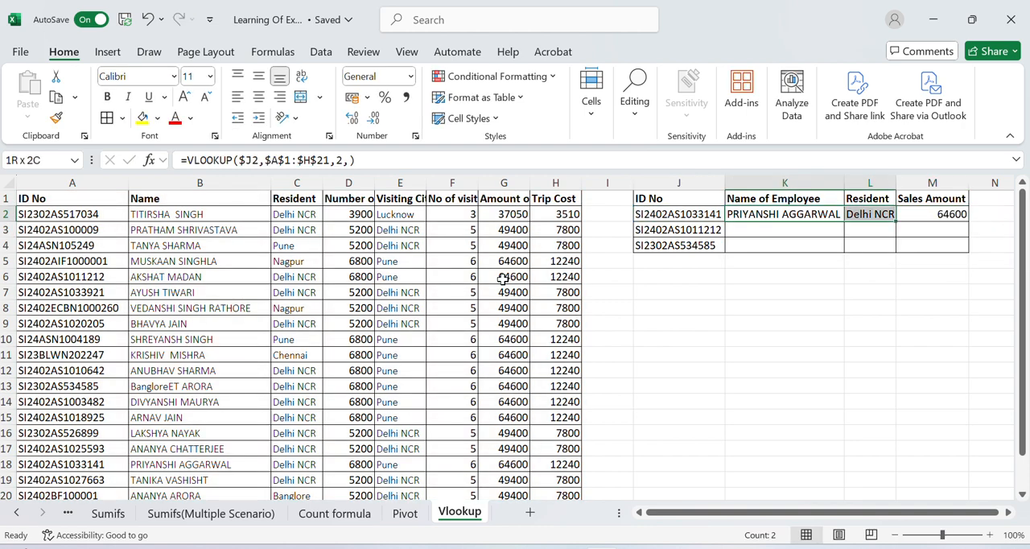
key(shift+Right)
key(ctrl+c)
key(Down)
key(ctrl+v)
key(ctrl+c)
key(Down)
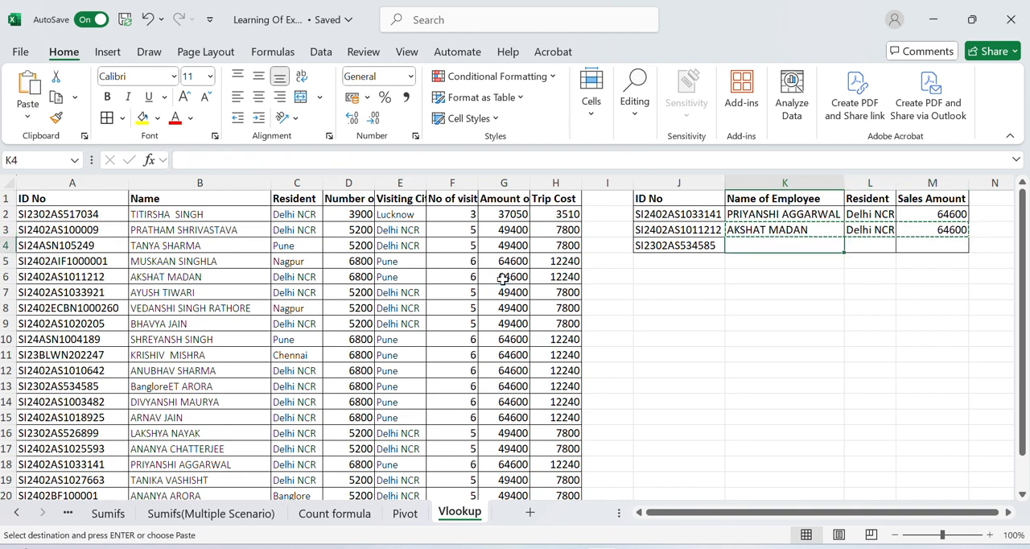
key(Return)
Check the IDs and the returned name and resident values in rows 2 and 3 of the lookup table.
key(Up)
key(Up)
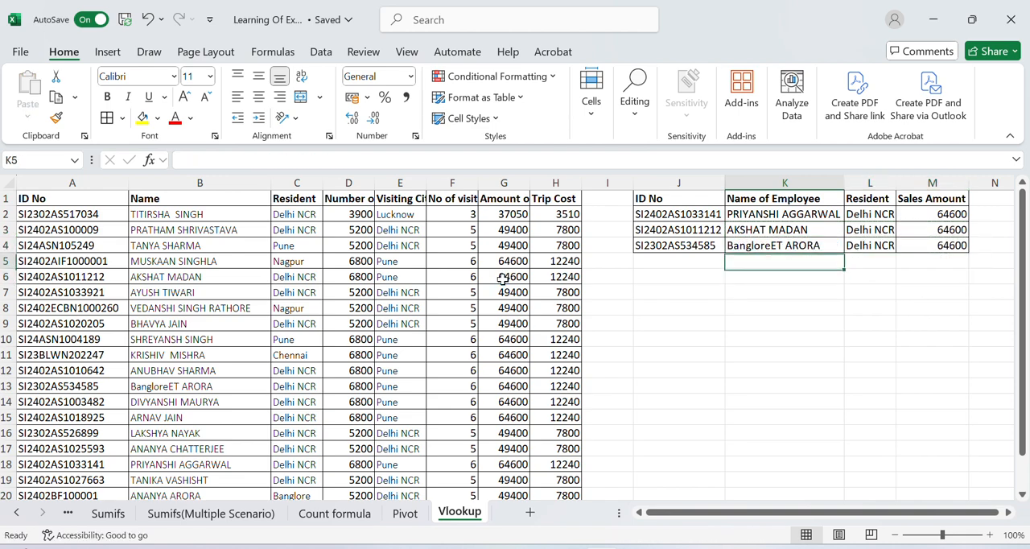
key(Left)
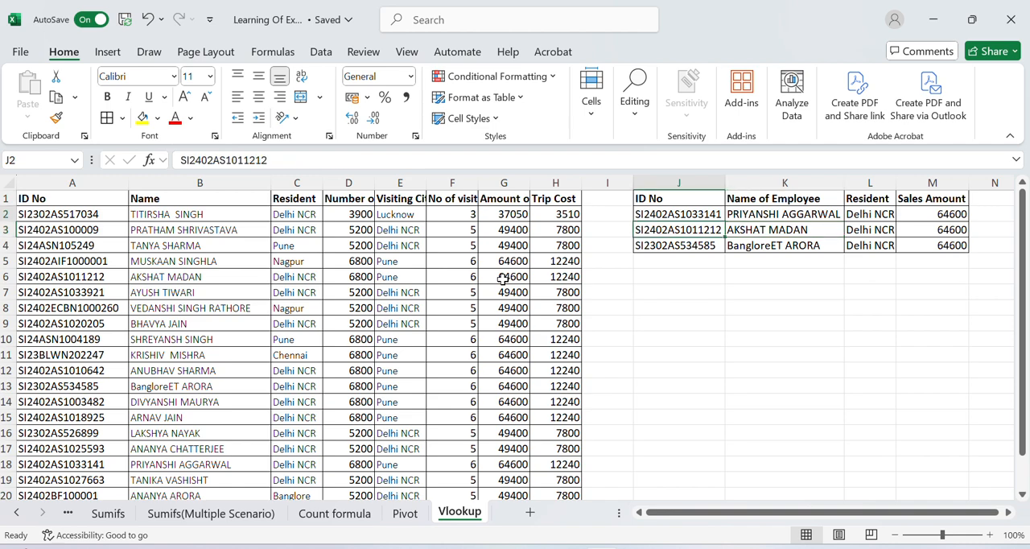
key(Up)
key(Right)
key(Right)
key(Left)
key(Left)
key(Right)
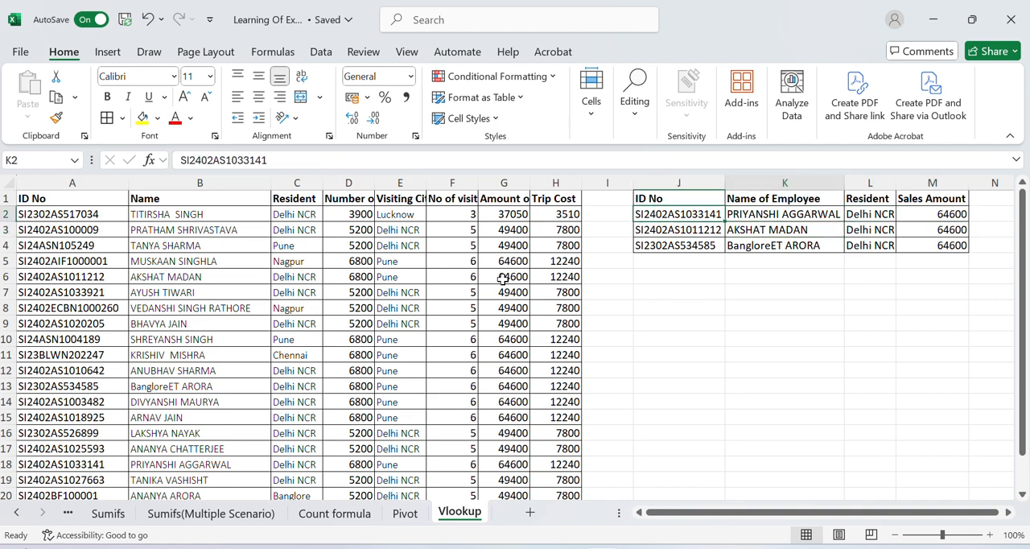
key(Left)
key(Down)
key(Right)
key(Right)
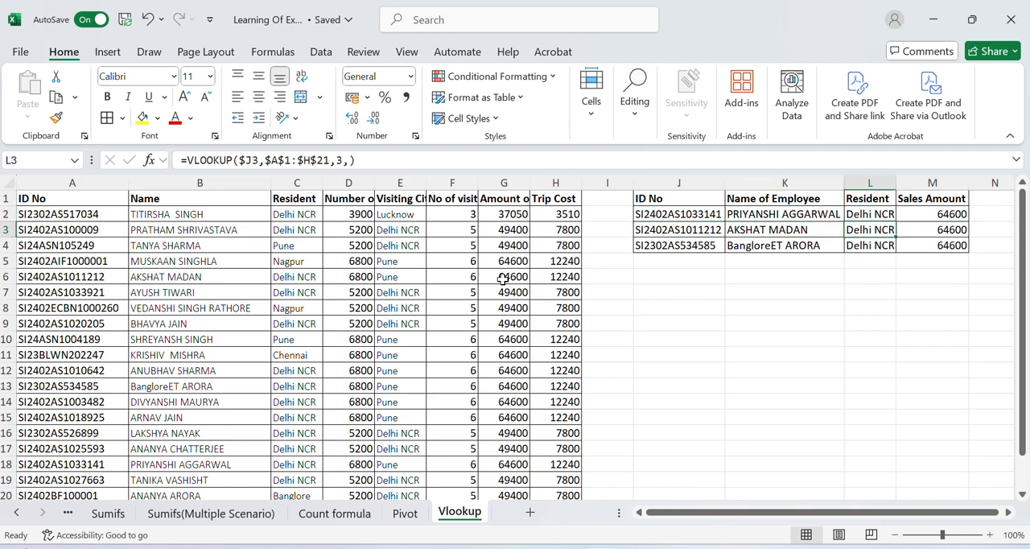
Copy the ID No from A5 of the source table into J2 of the lookup table.
key(Left)
key(Left)
key(Left)
key(Left)
key(Left)
key(Left)
key(Left)
key(Left)
key(Left)
key(Left)
key(Left)
key(Down)
key(Down)
key(ctrl+c)
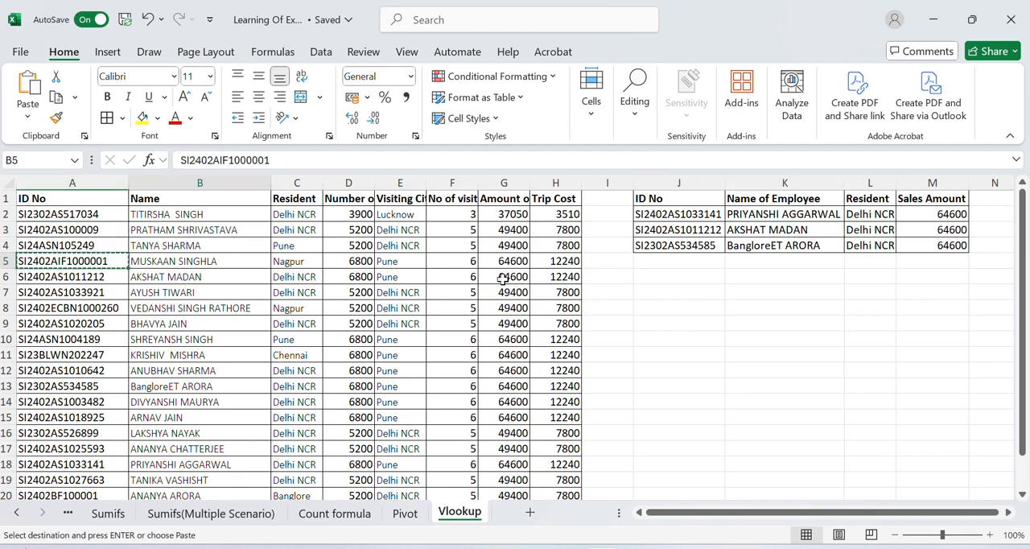
key(Right)
key(Right)
key(Right)
key(Right)
key(Right)
key(Right)
key(Right)
key(Right)
key(Right)
key(Up)
key(Up)
key(Up)
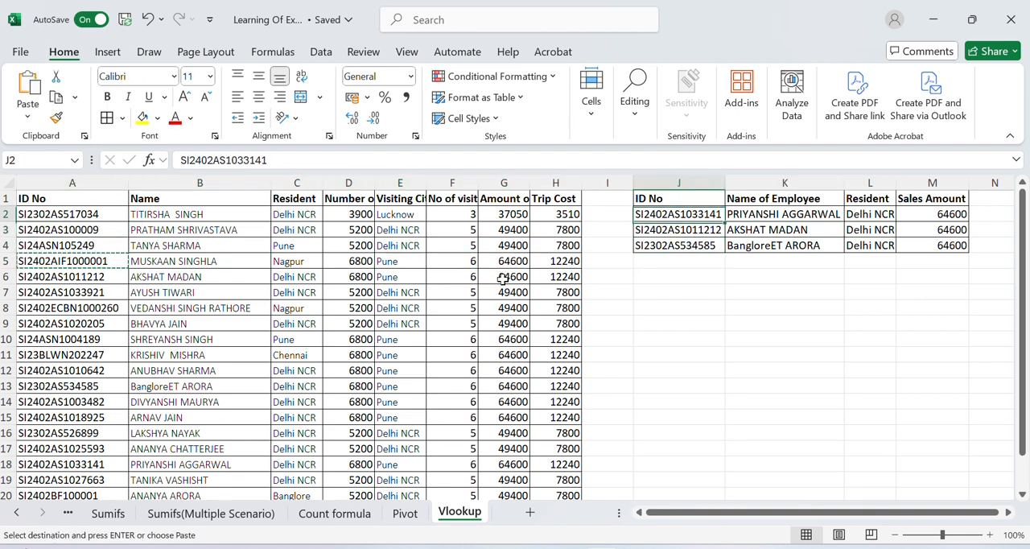
key(Return)
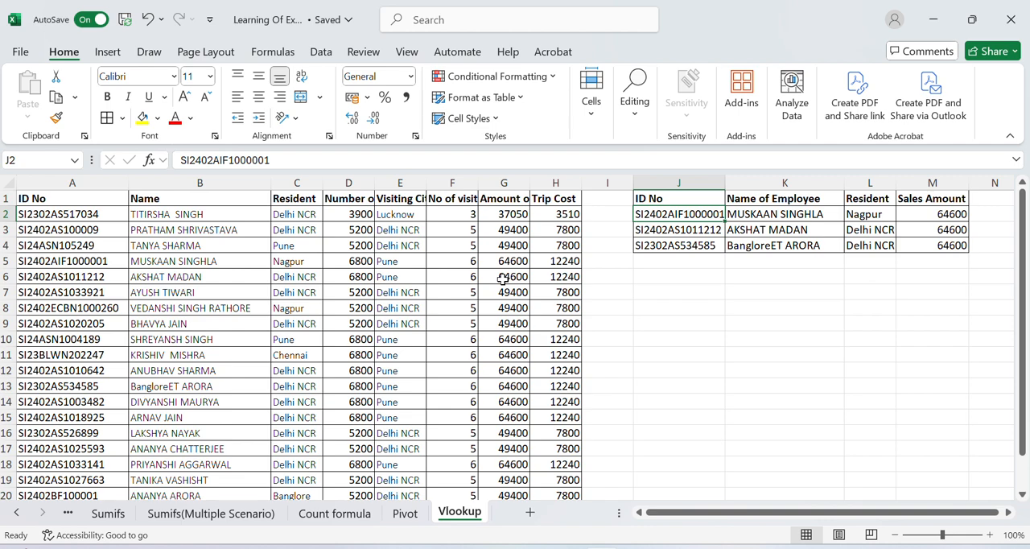
Examine the K2 VLOOKUP formula against its neighbouring lookup cells and the ID No column of the source table.
key(Right)
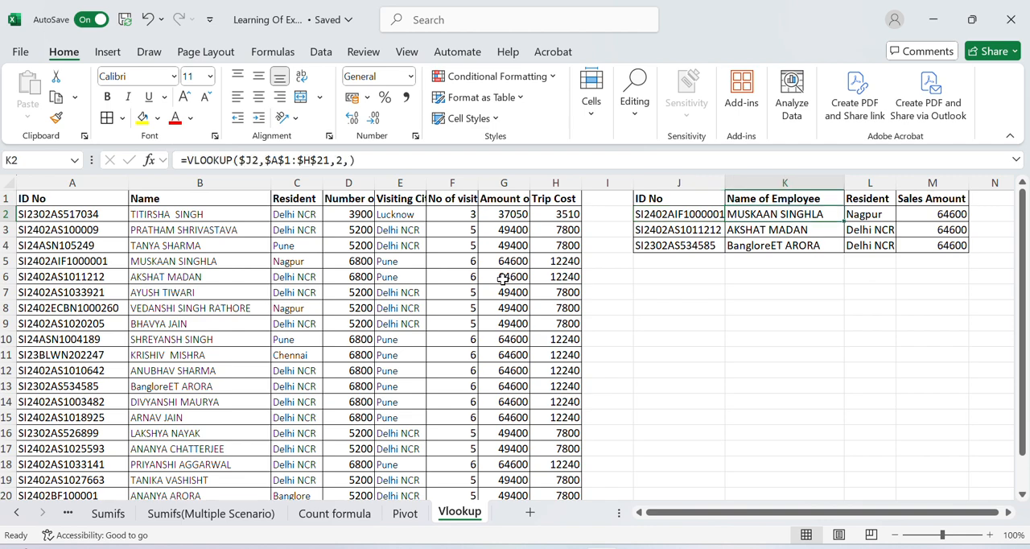
key(F2)
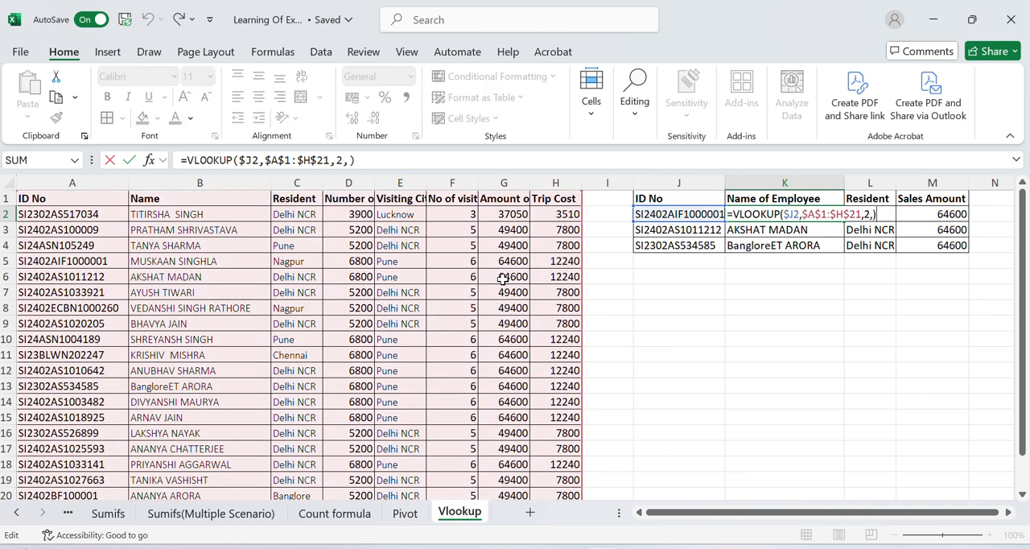
key(Escape)
key(Right)
key(Left)
key(Left)
key(Right)
key(Right)
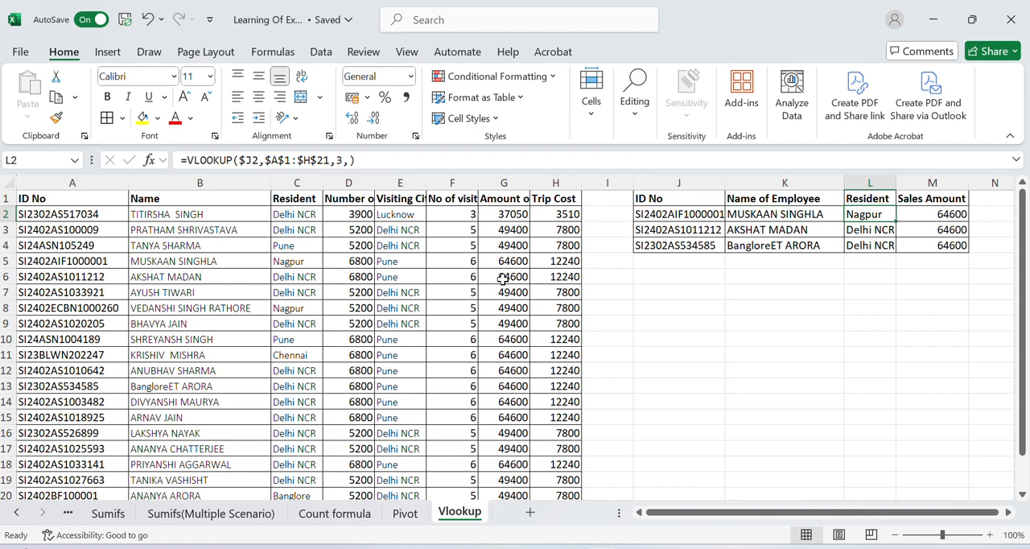
key(Left)
key(Left)
key(Right)
key(F2)
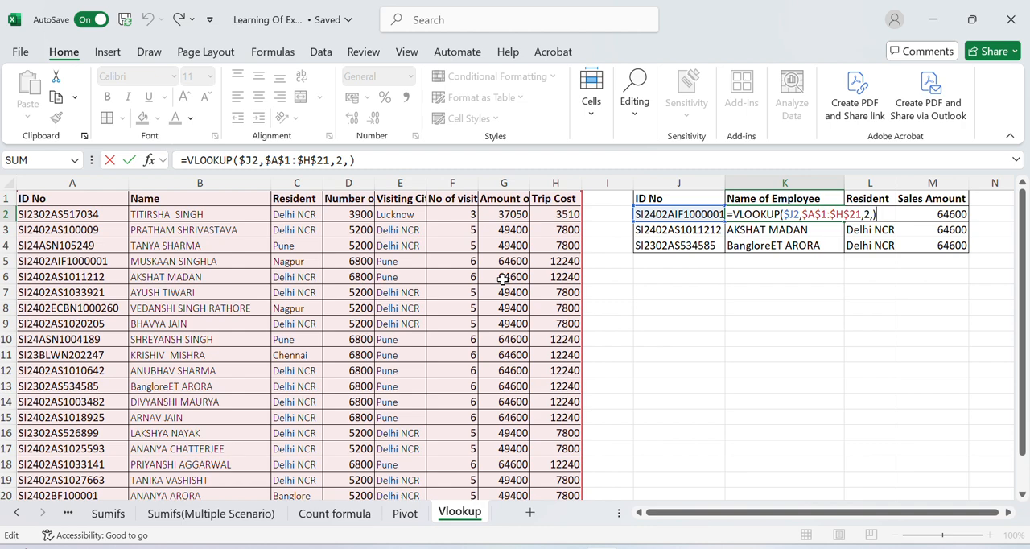
key(Escape)
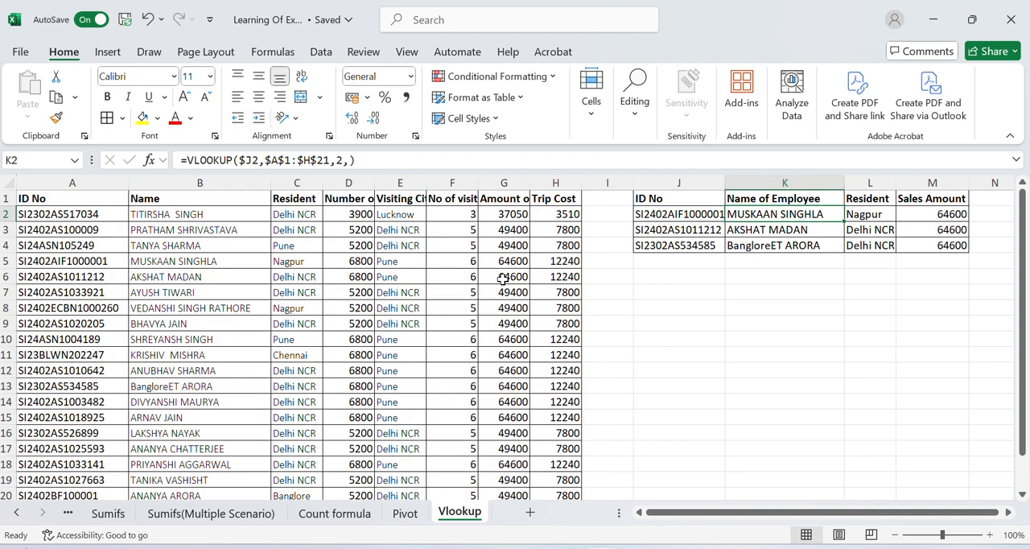
key(Left)
key(Left)
key(Left)
key(Left)
key(Left)
key(Left)
key(Left)
key(Left)
key(Left)
key(Left)
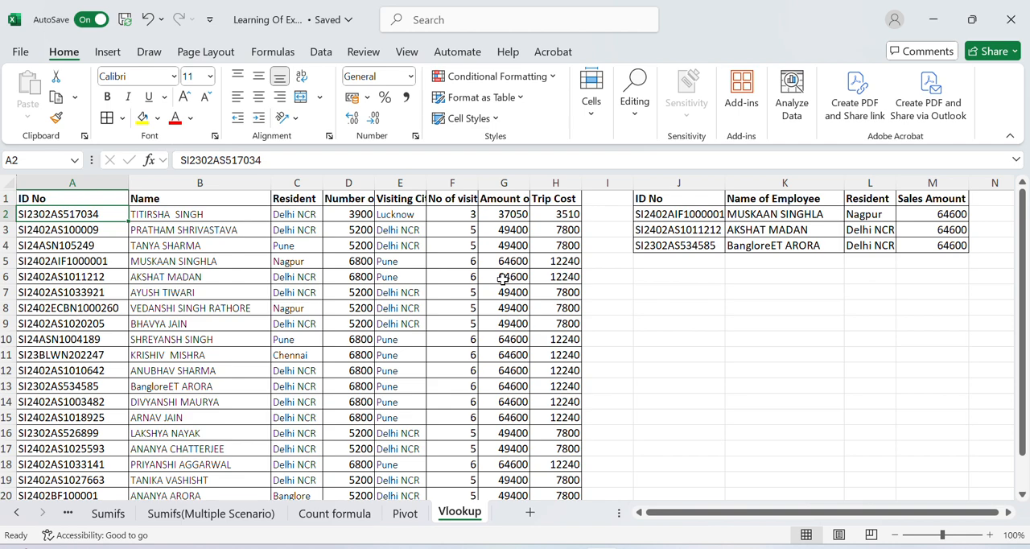
key(Up)
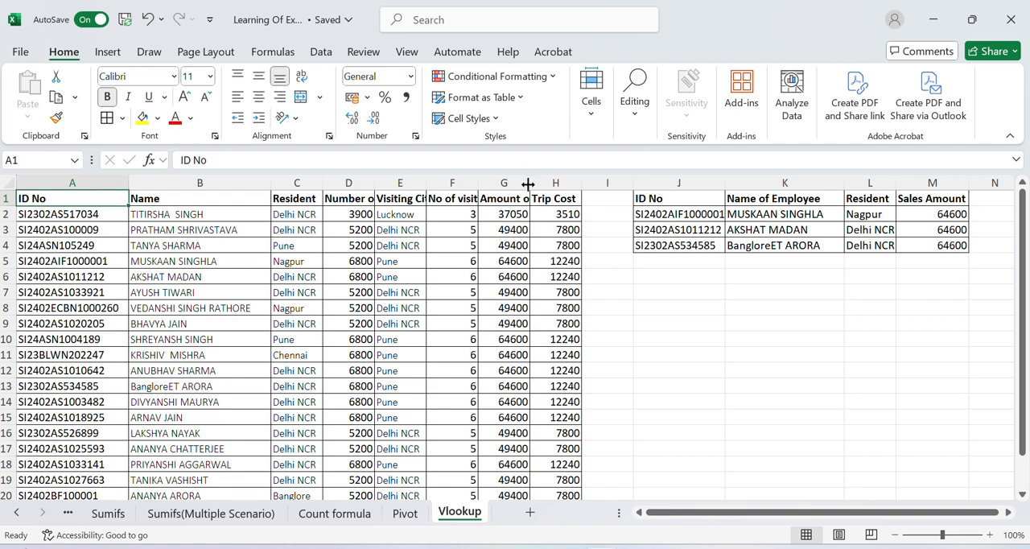
Auto-fit the width of column G to its Amount of Sales heading.
click(488, 198)
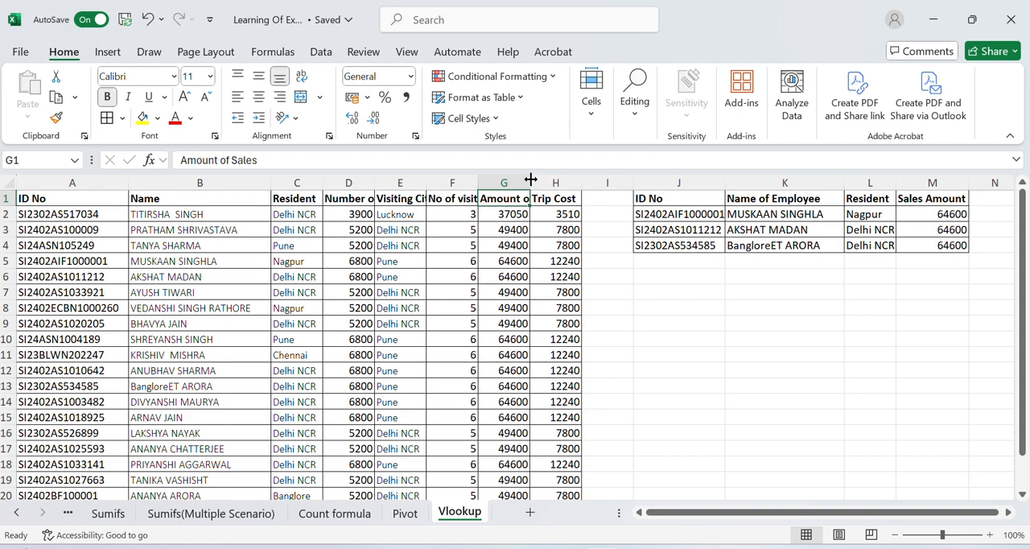
drag(531, 178, 531, 178)
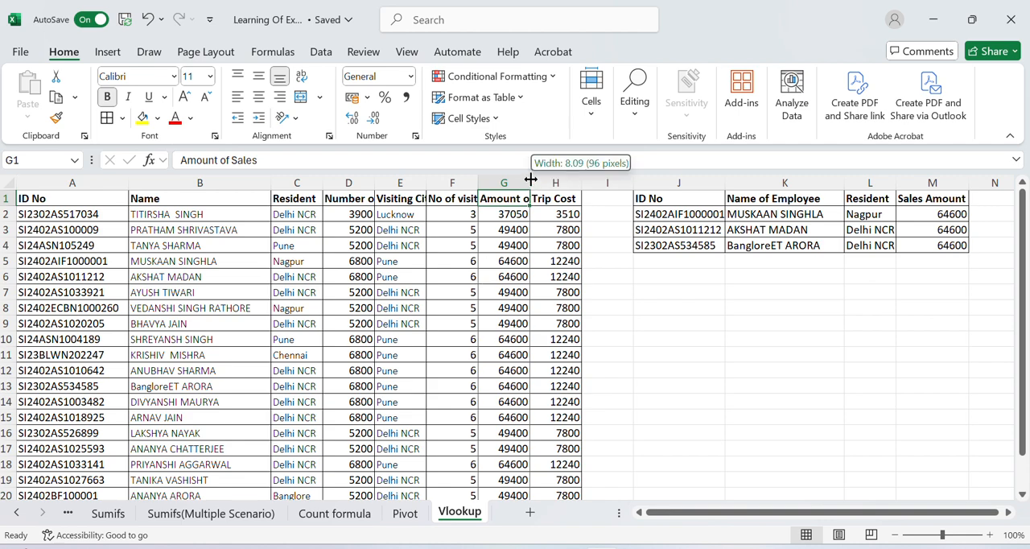
double_click(531, 179)
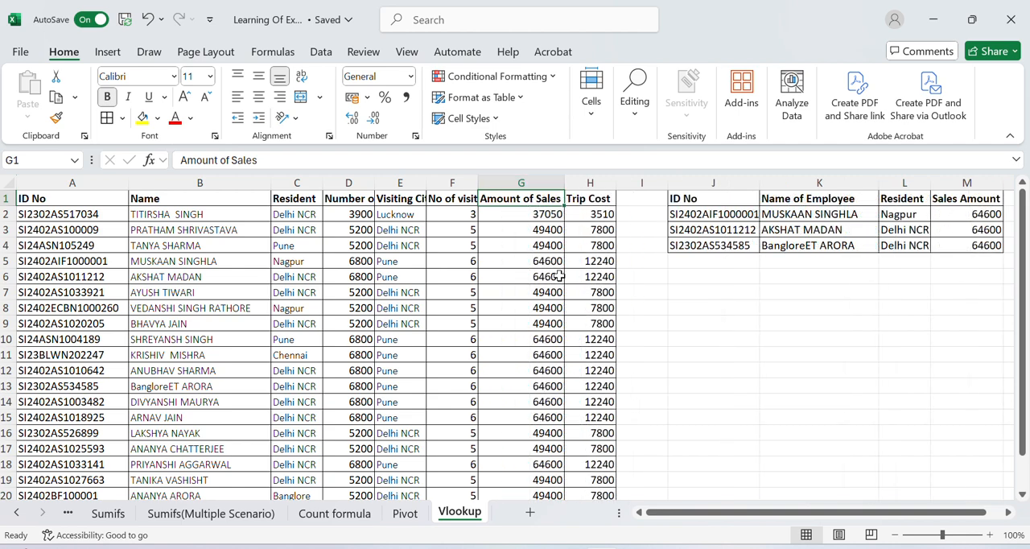
Review the ID No entries in column J of the lookup table.
click(720, 263)
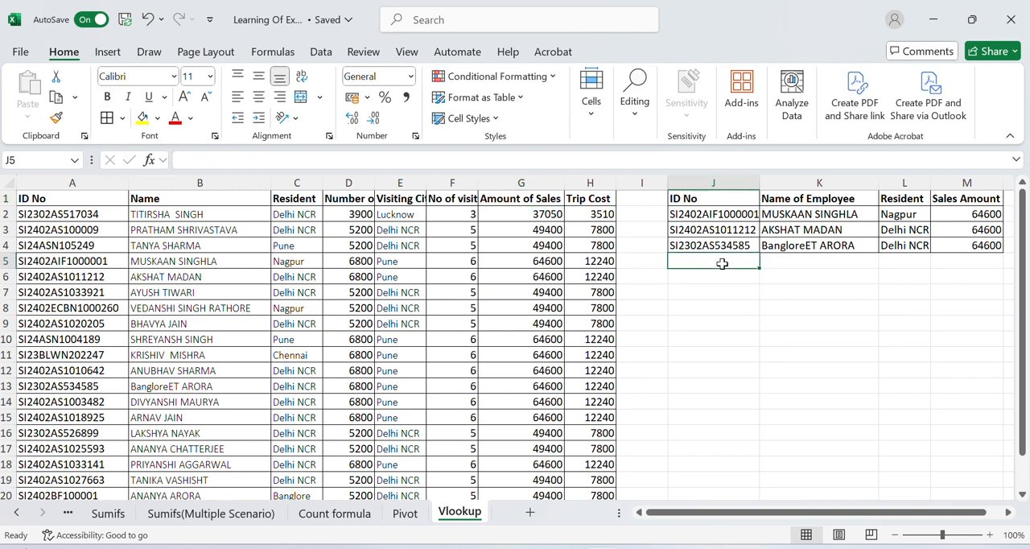
key(Up)
key(Up)
key(Up)
key(Up)
key(Down)
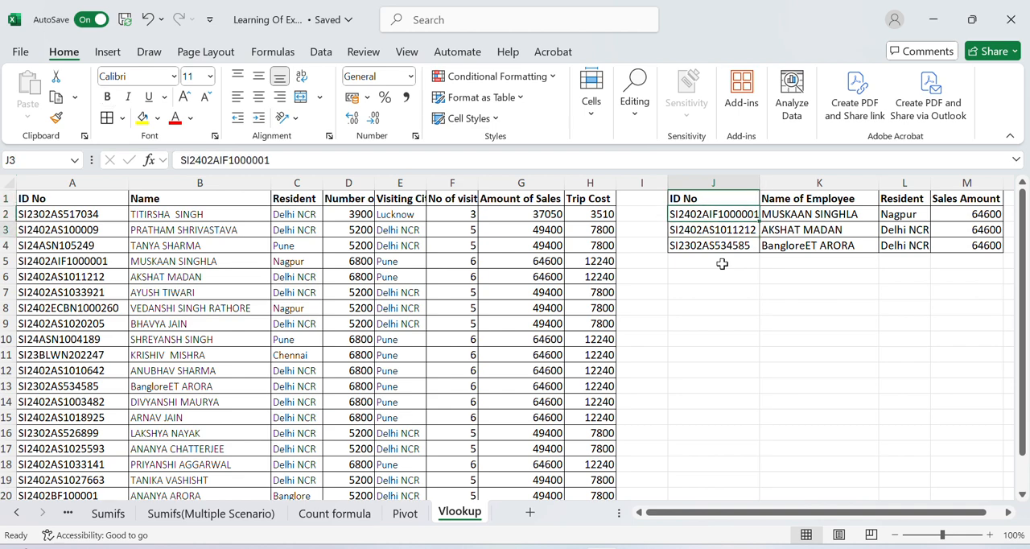
key(Down)
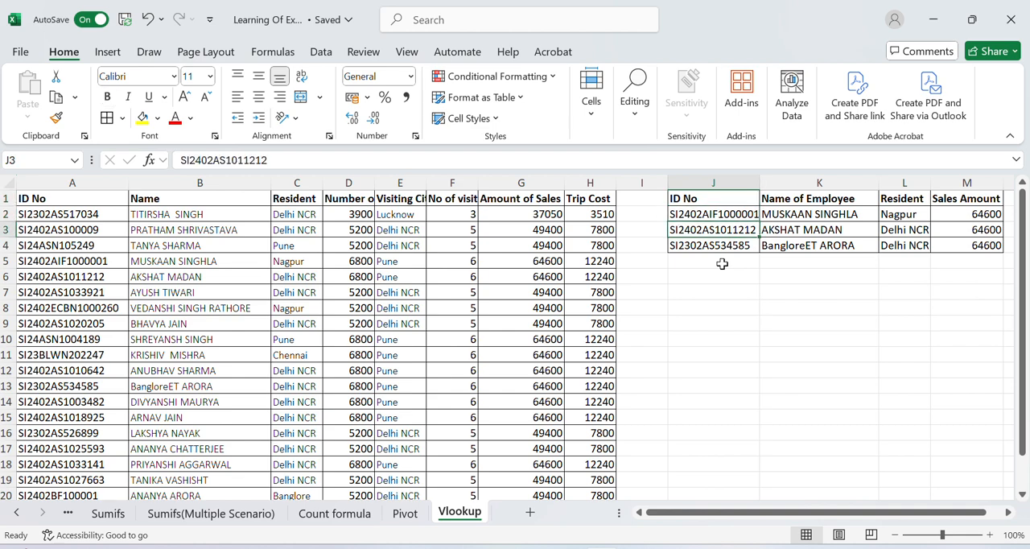
key(Down)
key(Down)
key(Down)
key(Down)
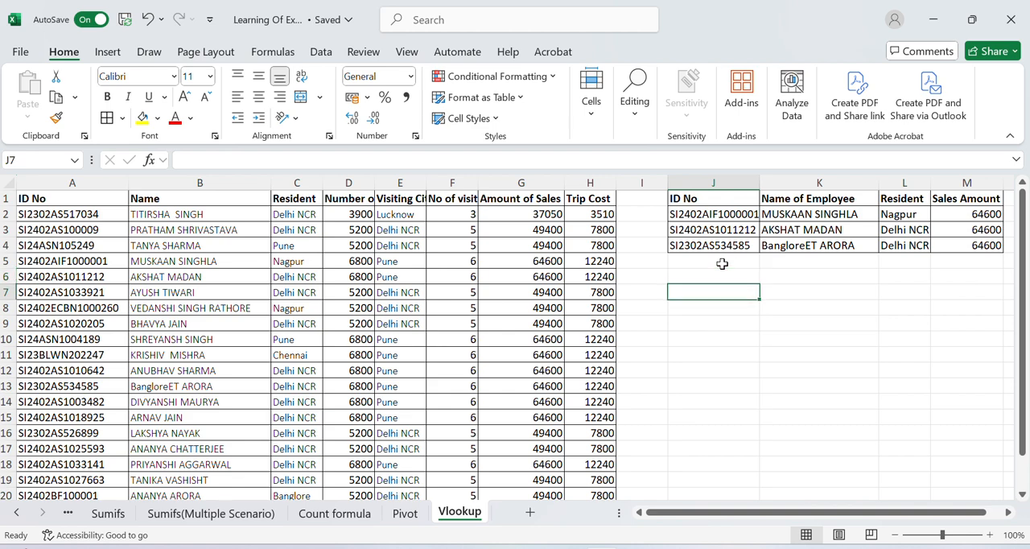